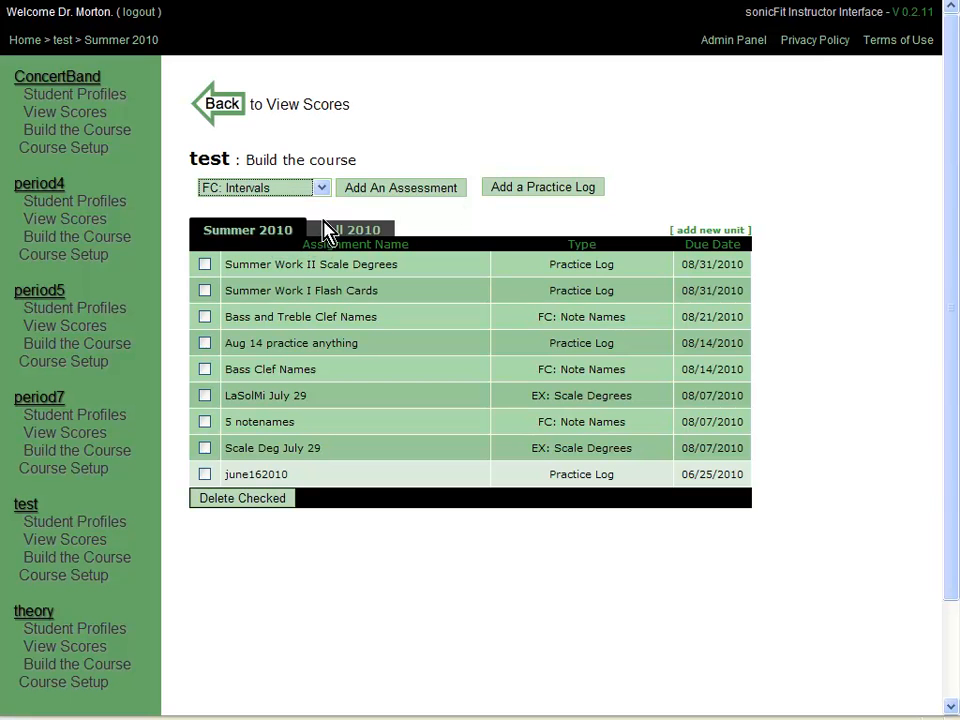
Start a new FlashCard: Intervals assessment with 20 seconds per problem.
left_click(410, 189)
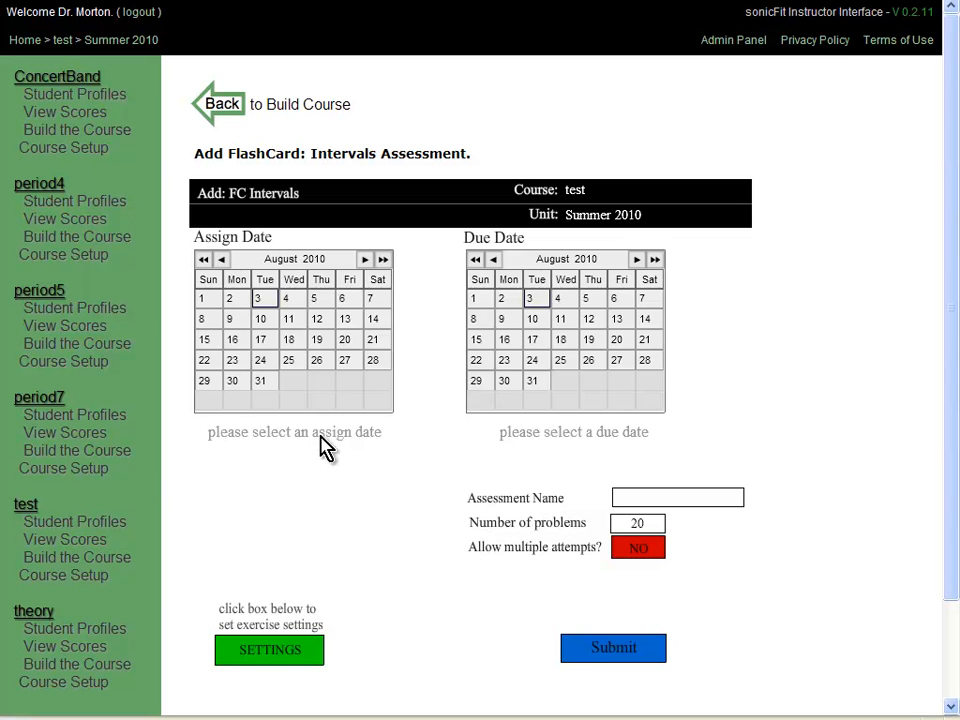
left_click(292, 652)
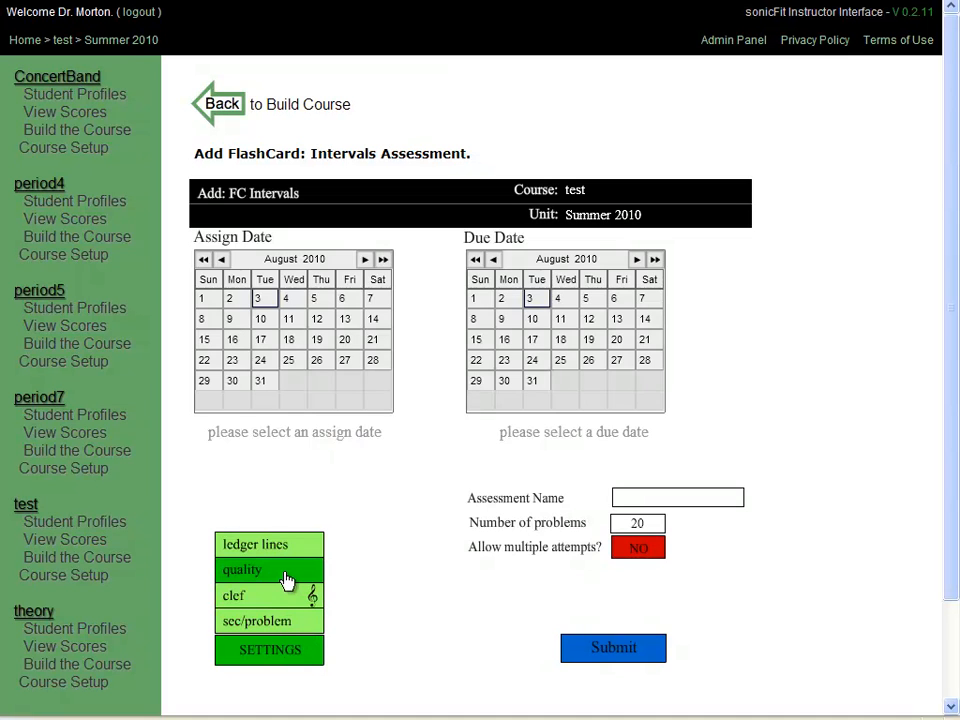
mouse_move(270, 621)
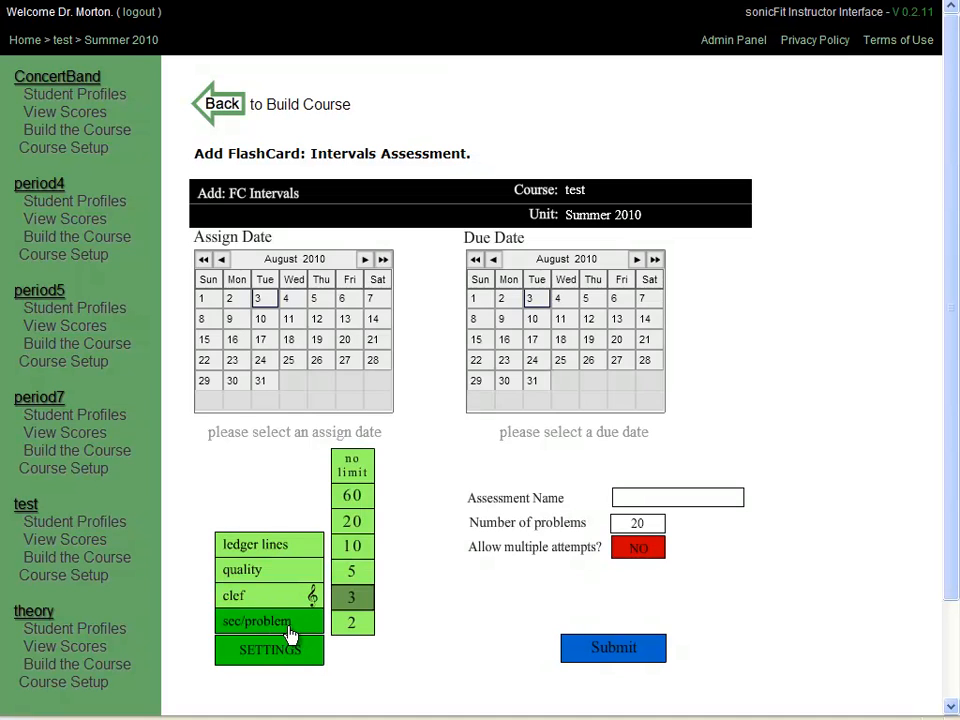
left_click(352, 525)
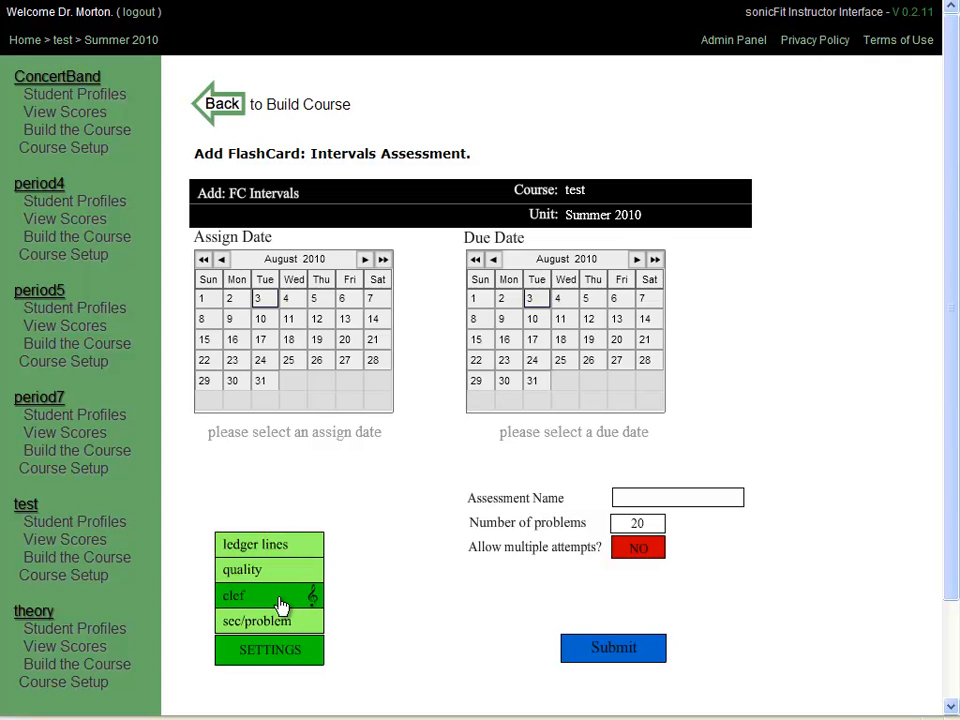
mouse_move(281, 618)
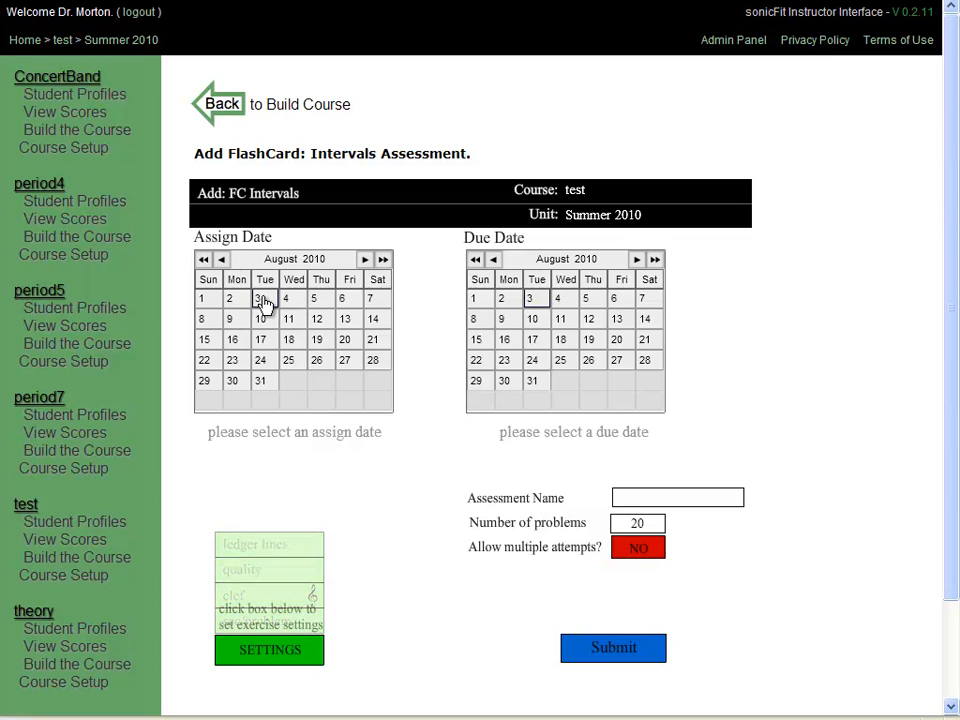
Set the due date to August 14 and name the assessment 'Beginning intervals' with 10 problems.
left_click(645, 320)
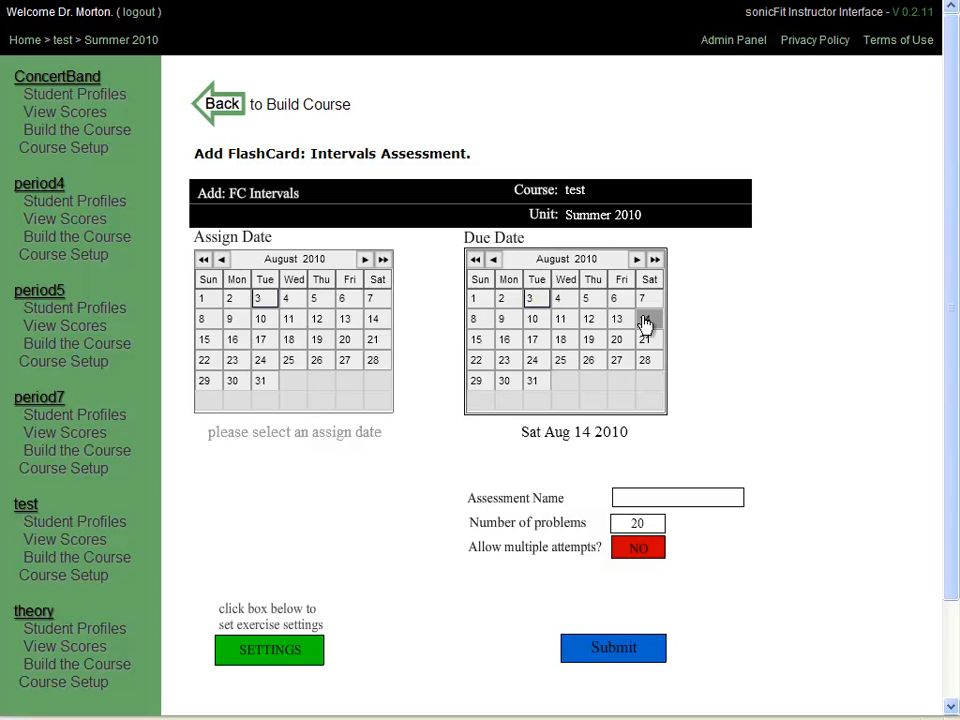
left_click(625, 499)
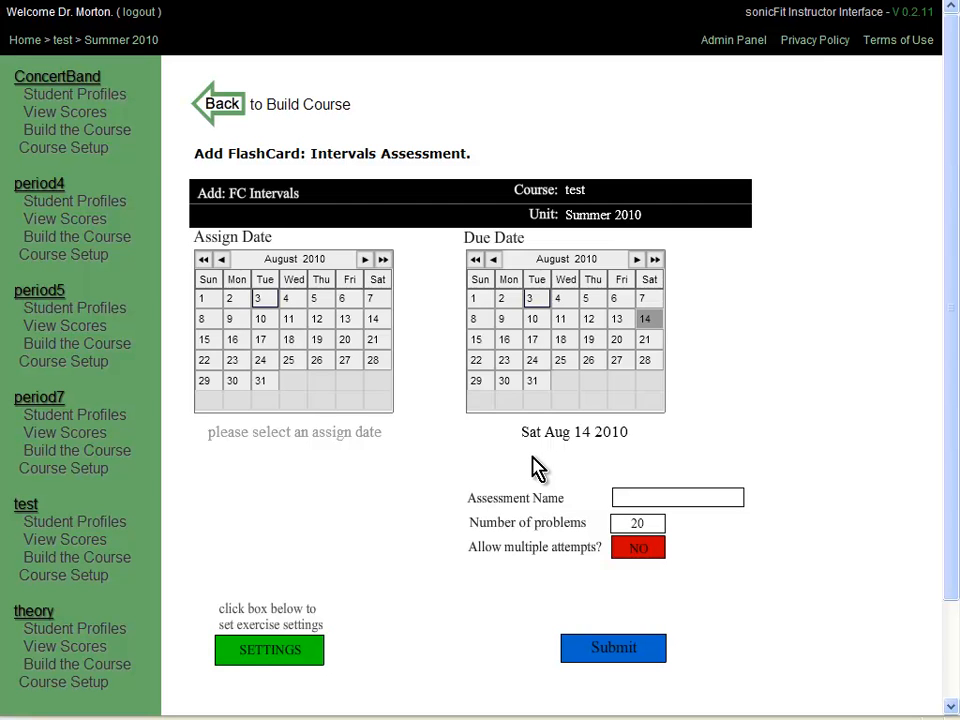
type("Beginning intervals")
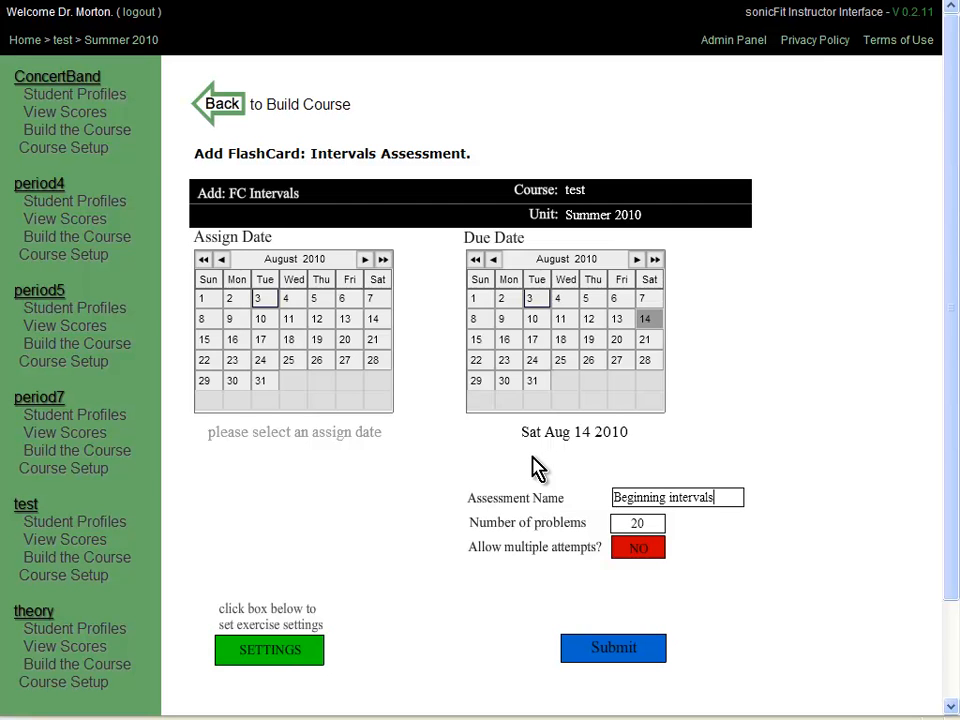
double_click(631, 521)
type("10")
Keep multiple attempts off, set the assign date to August 2, and submit the assessment.
left_click(642, 555)
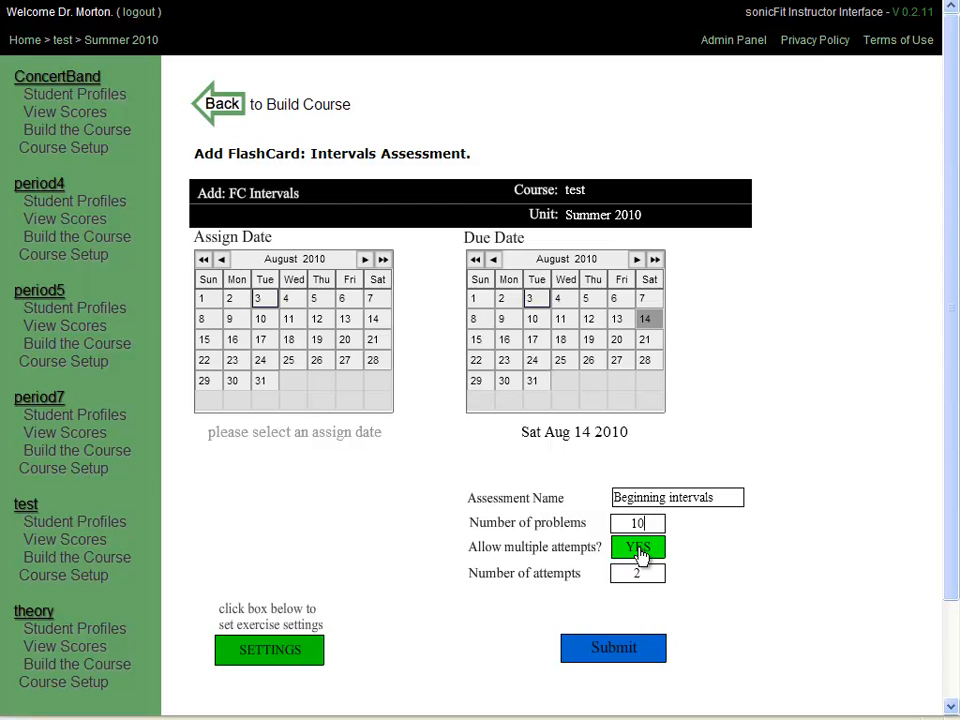
double_click(638, 573)
type("10")
left_click(636, 557)
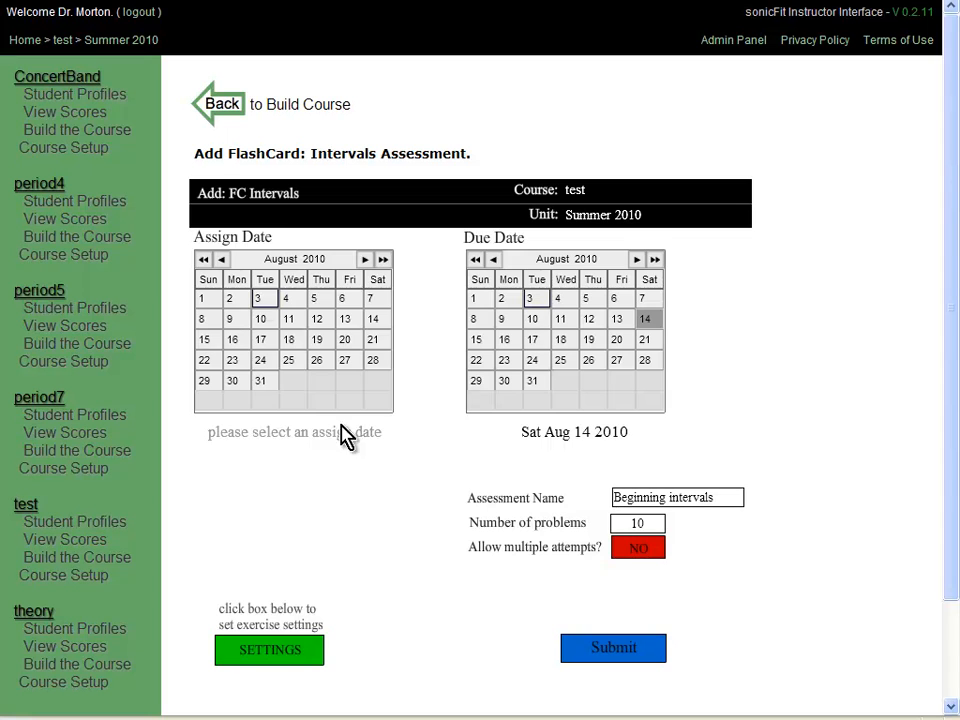
left_click(234, 299)
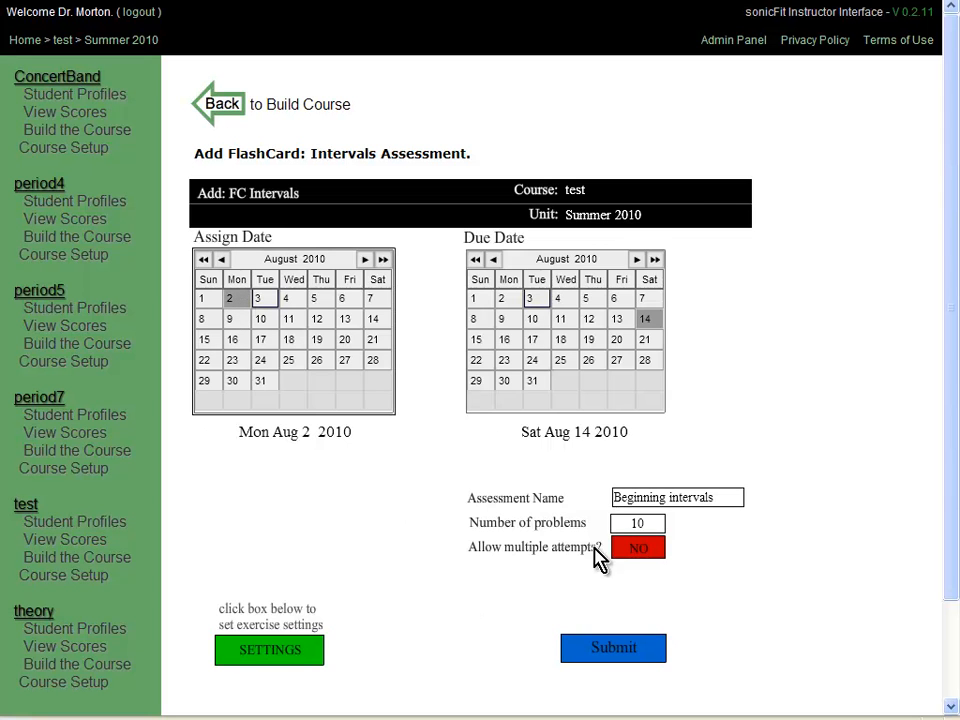
left_click(628, 655)
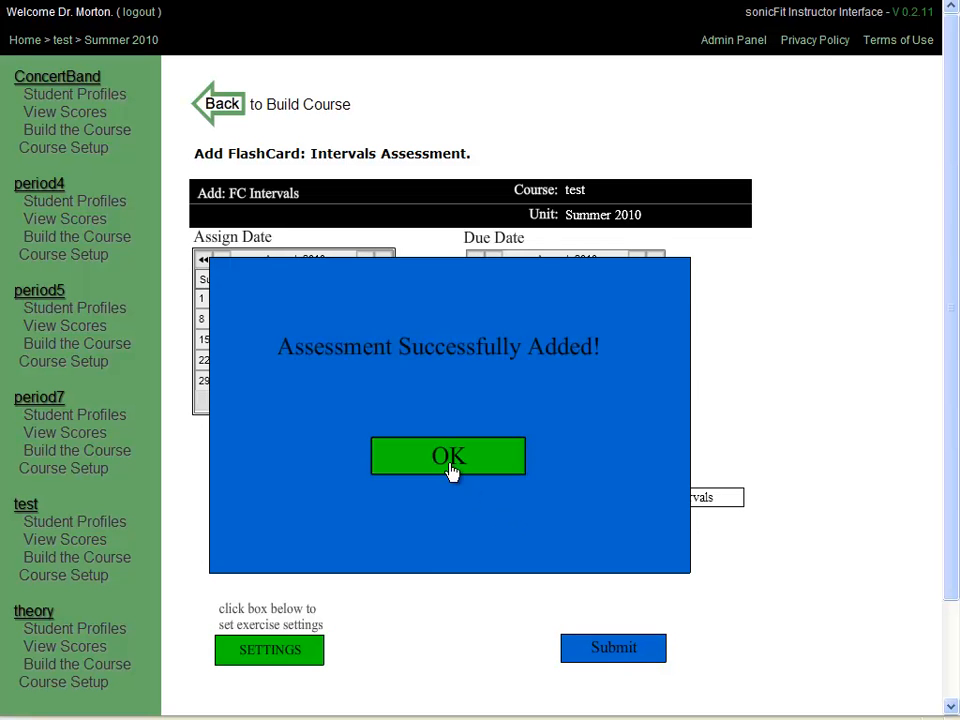
Set the next assessment to run August 9 to August 21 with 10 seconds per problem.
left_click(452, 474)
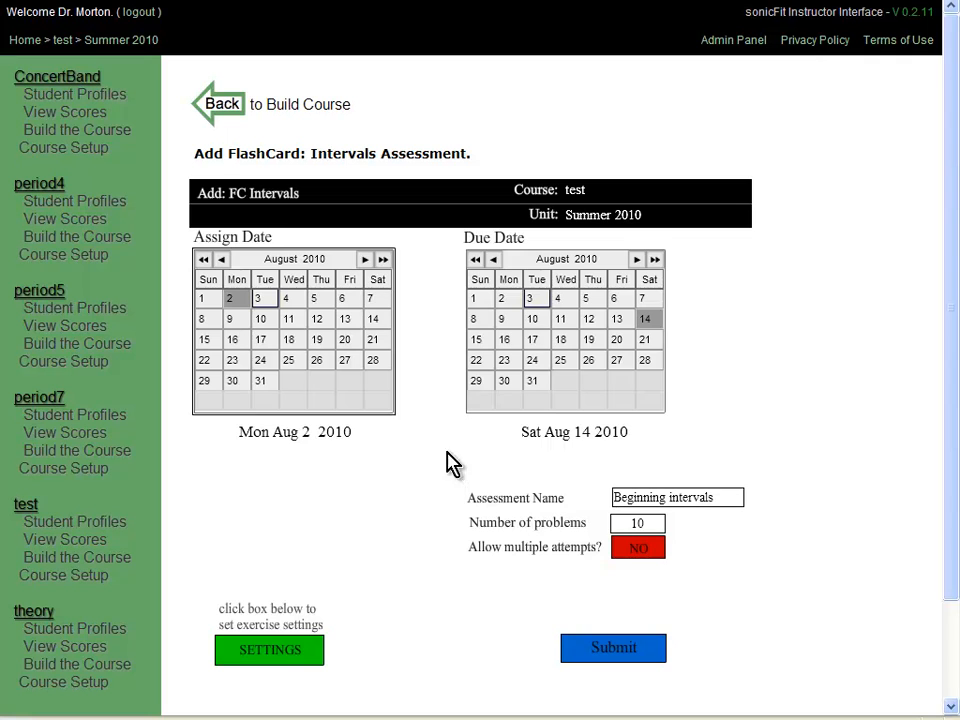
left_click(643, 343)
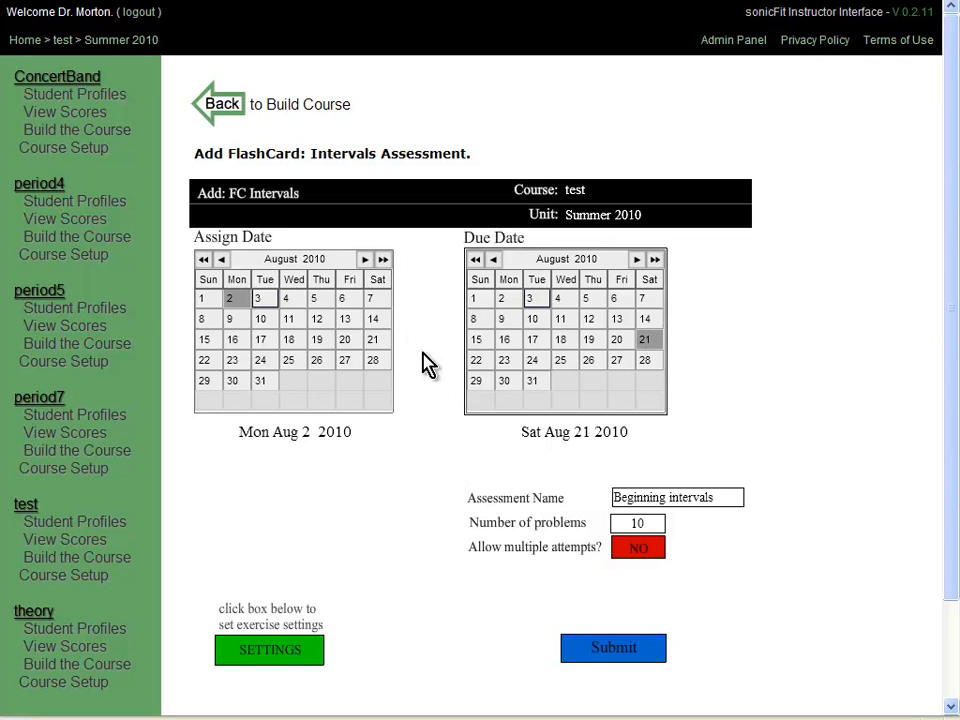
left_click(230, 320)
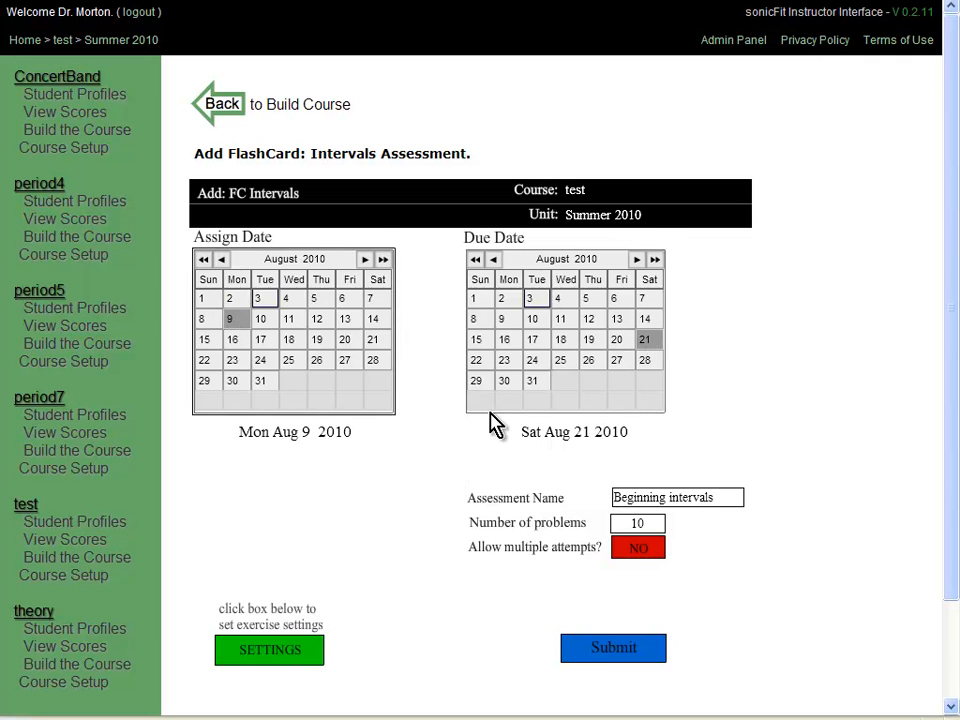
left_click(294, 650)
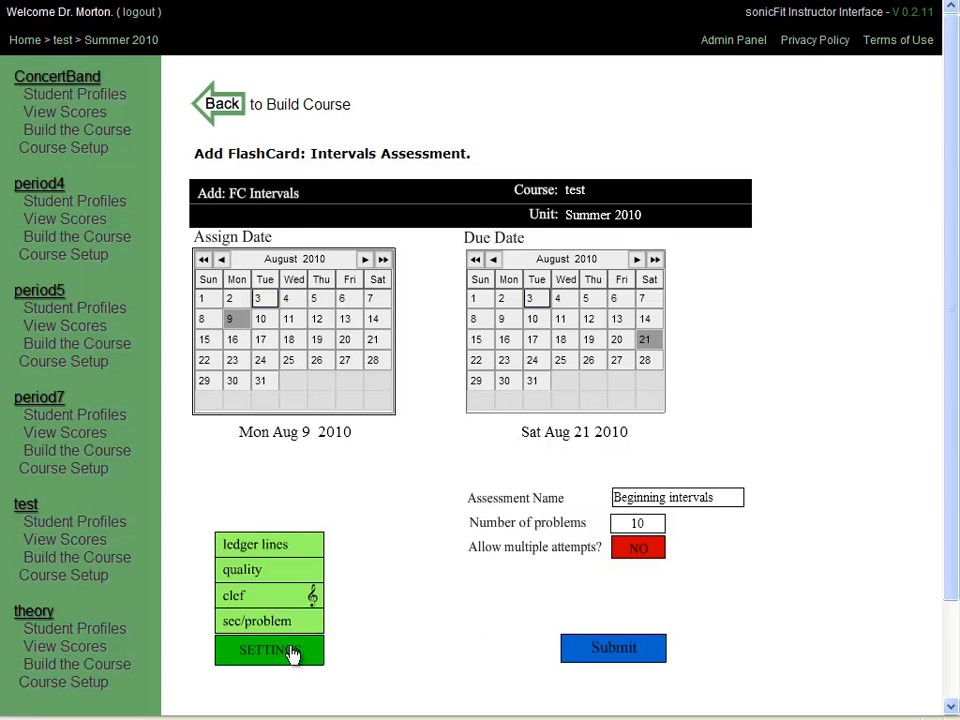
mouse_move(292, 621)
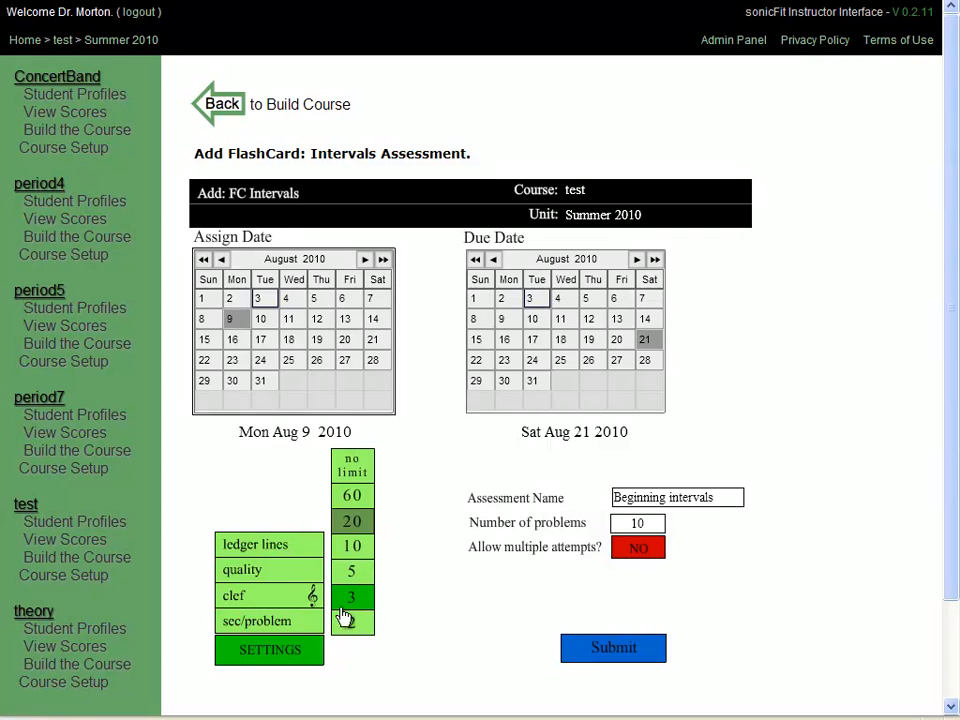
left_click(349, 552)
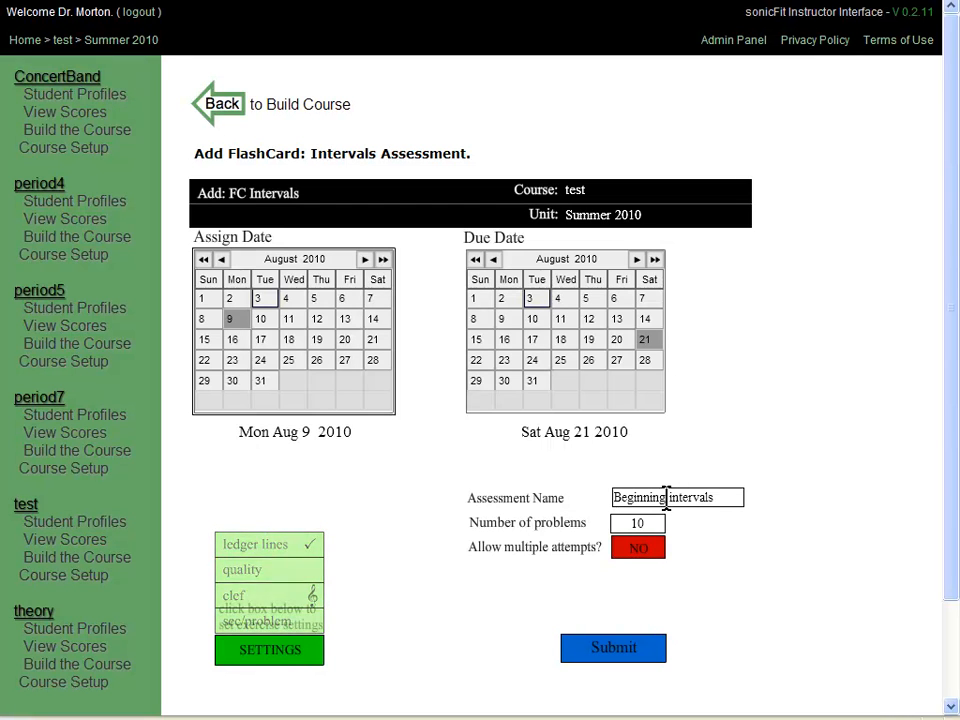
Name it 'intervals quantity only' and submit it as the second intervals assessment.
left_click_drag(720, 497, 590, 497)
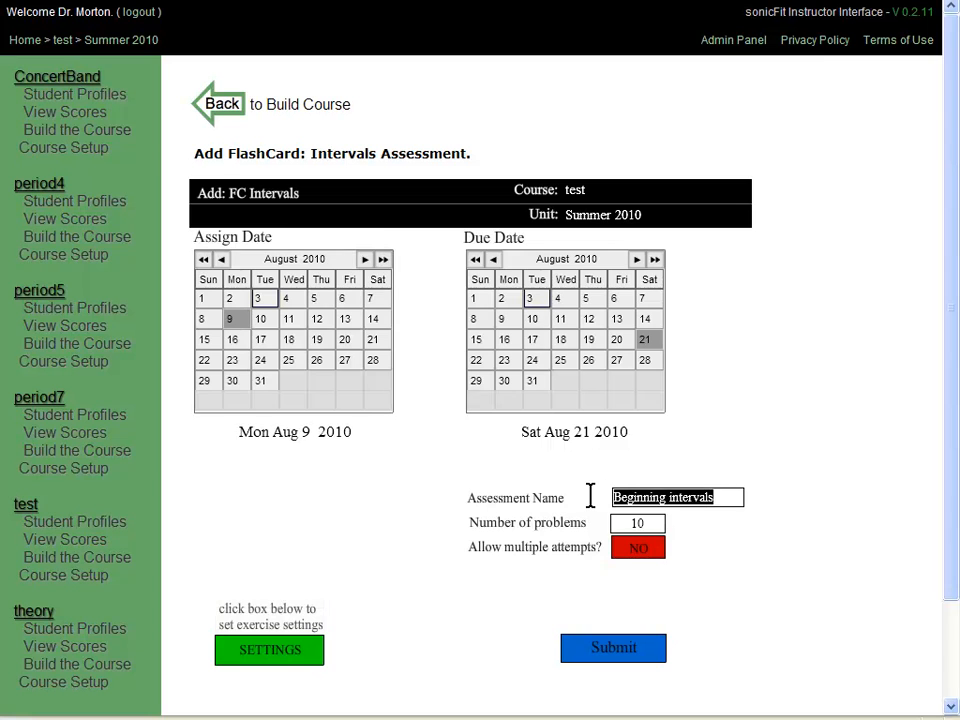
type("intervals qua")
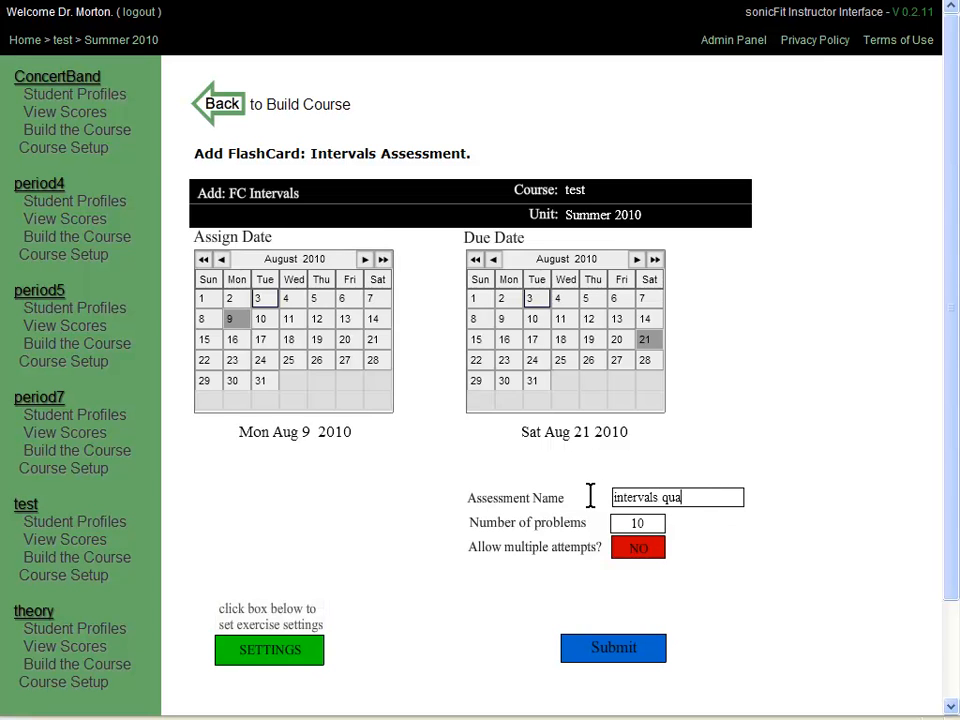
type("ntity only")
left_click(607, 660)
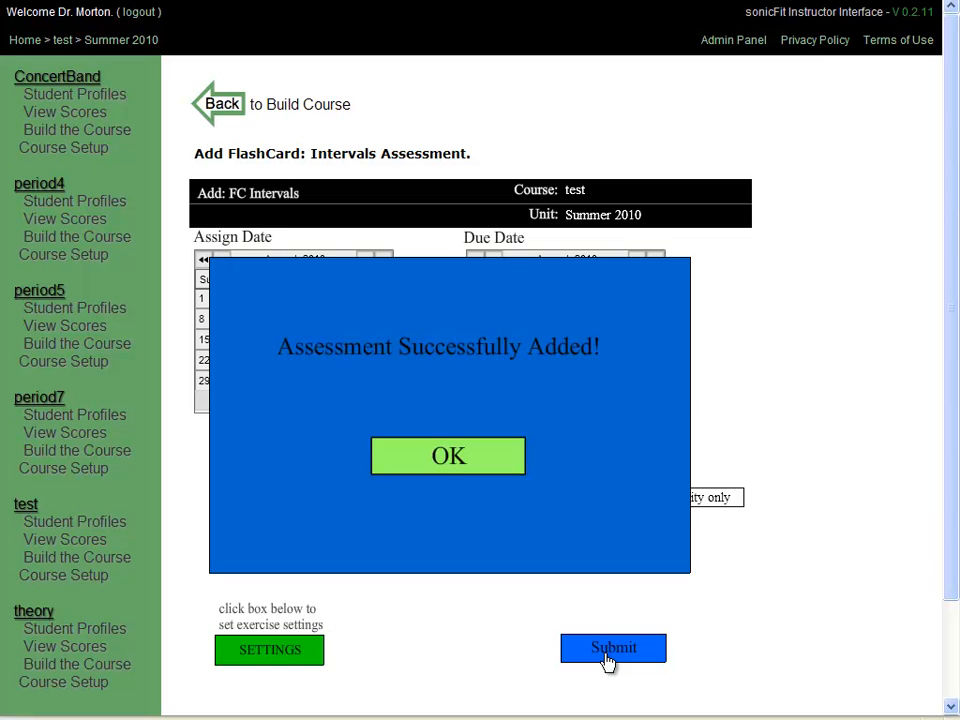
left_click(455, 458)
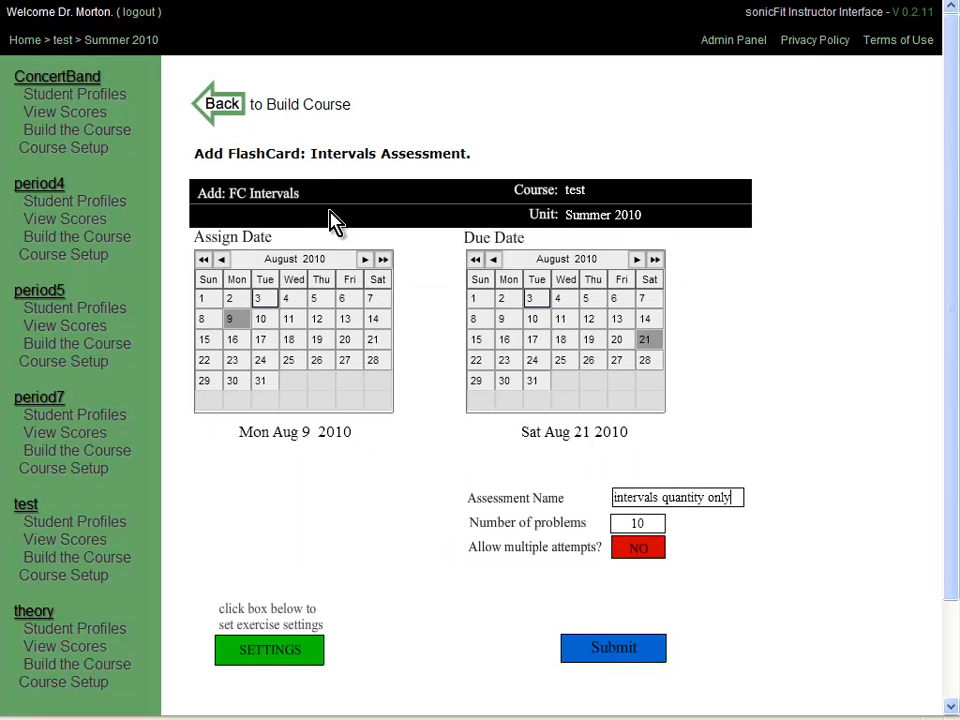
left_click(311, 648)
left_click(300, 621)
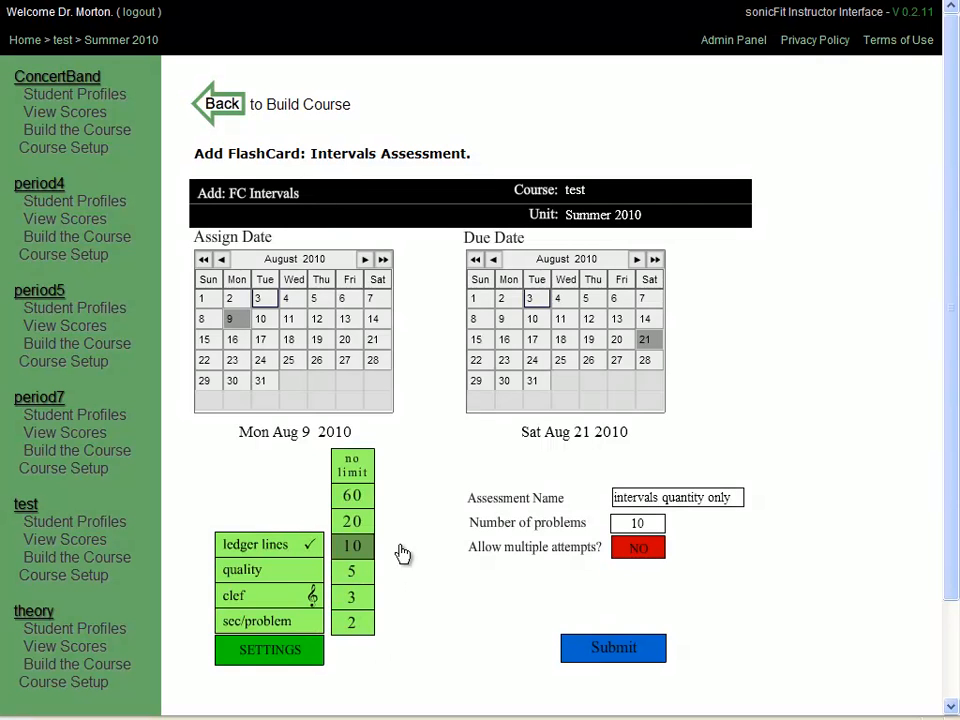
Return to View Scores, check the new intervals columns, then show the Fall 2010 grid.
left_click(224, 106)
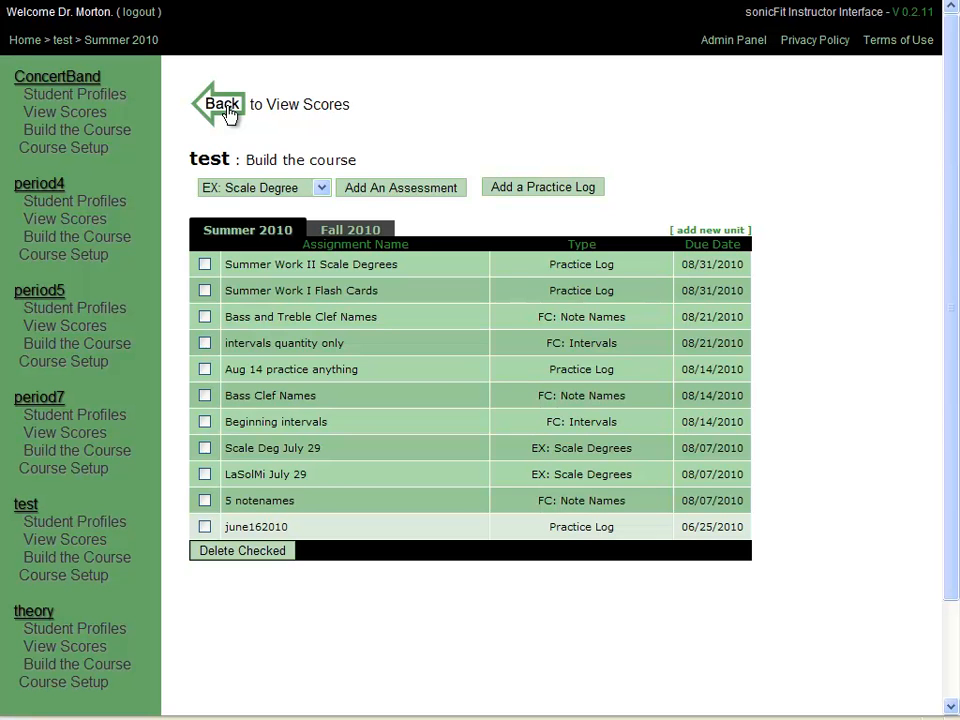
left_click(224, 106)
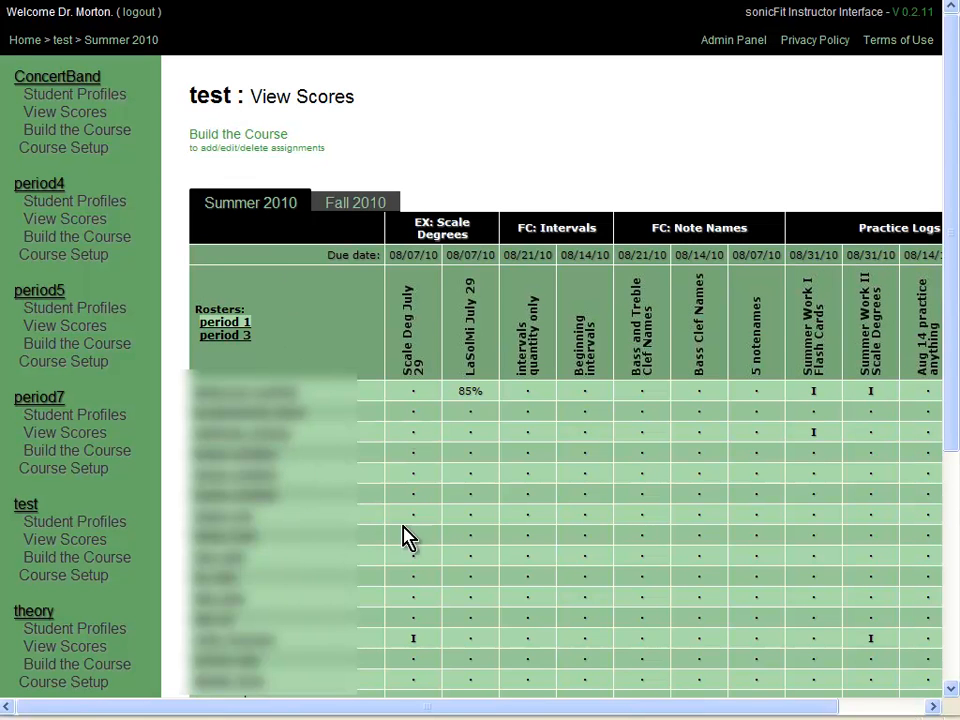
left_click_drag(330, 712, 508, 705)
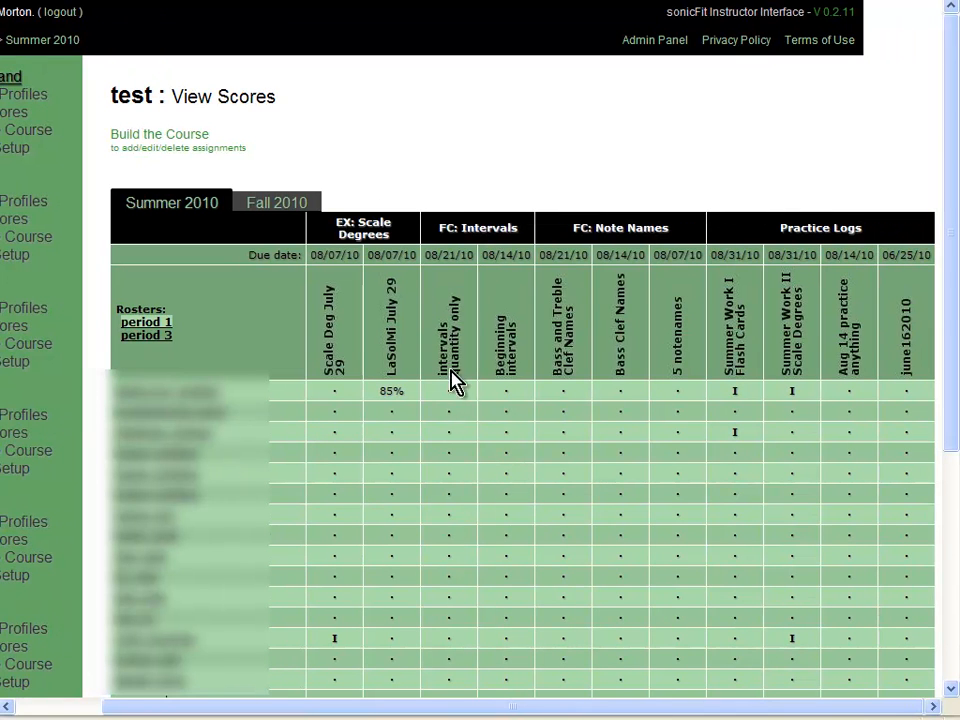
mouse_move(448, 300)
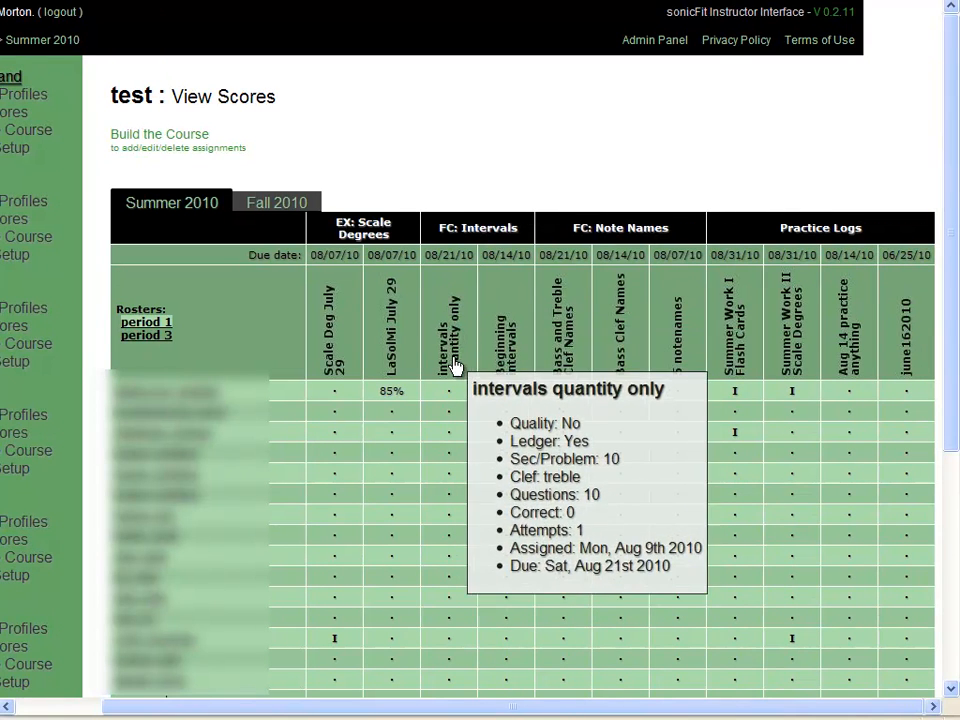
mouse_move(504, 336)
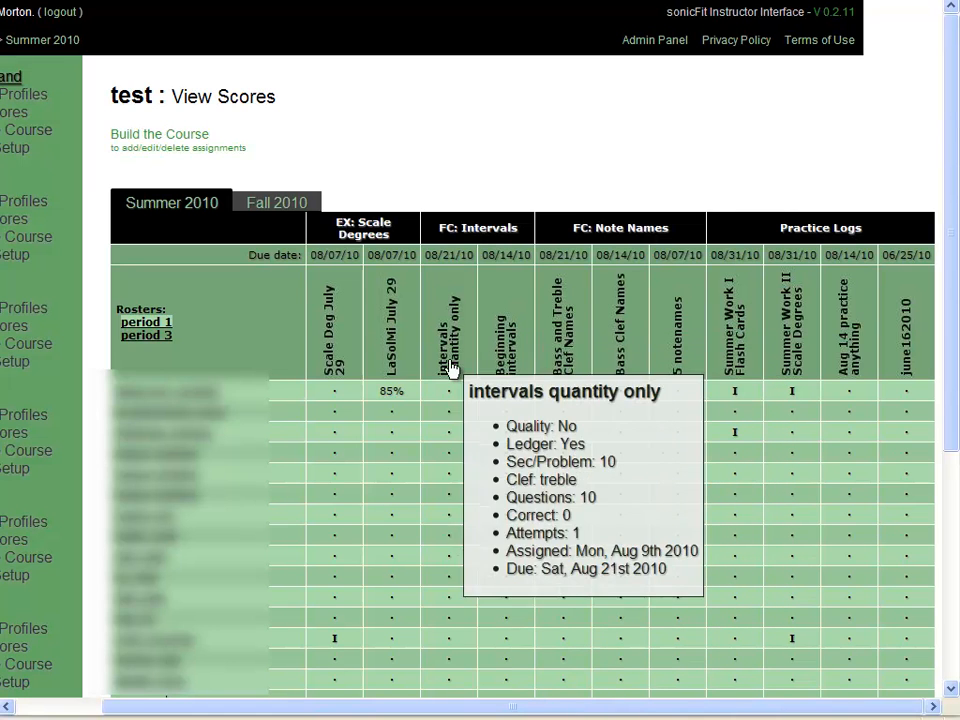
left_click(286, 205)
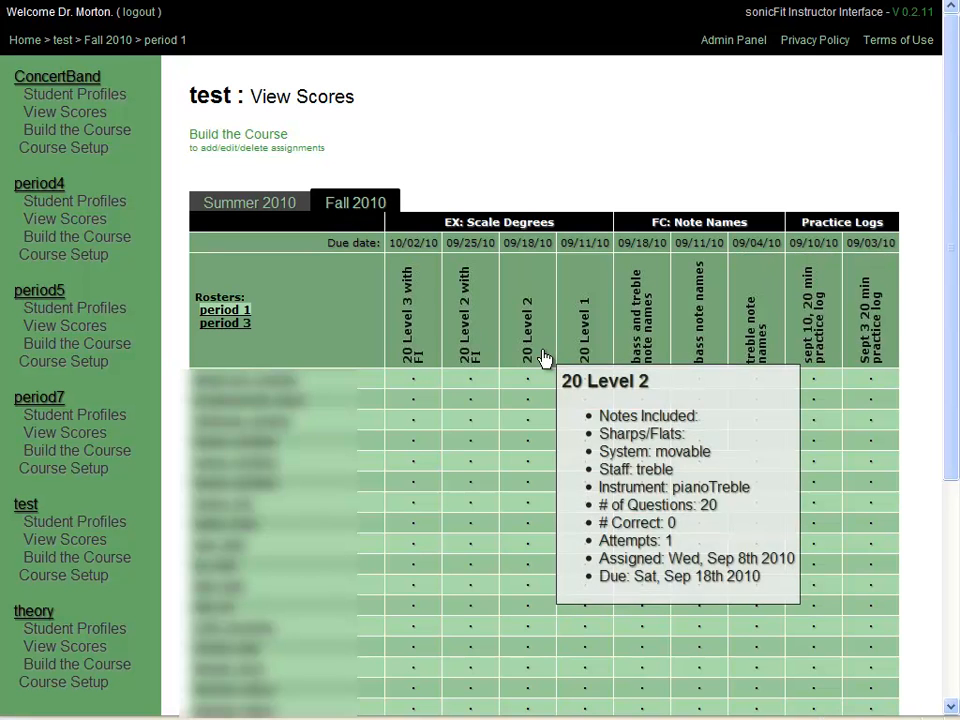
Go back to Build the course, listing the Summer 2010 unit's 11 assignments.
left_click(230, 148)
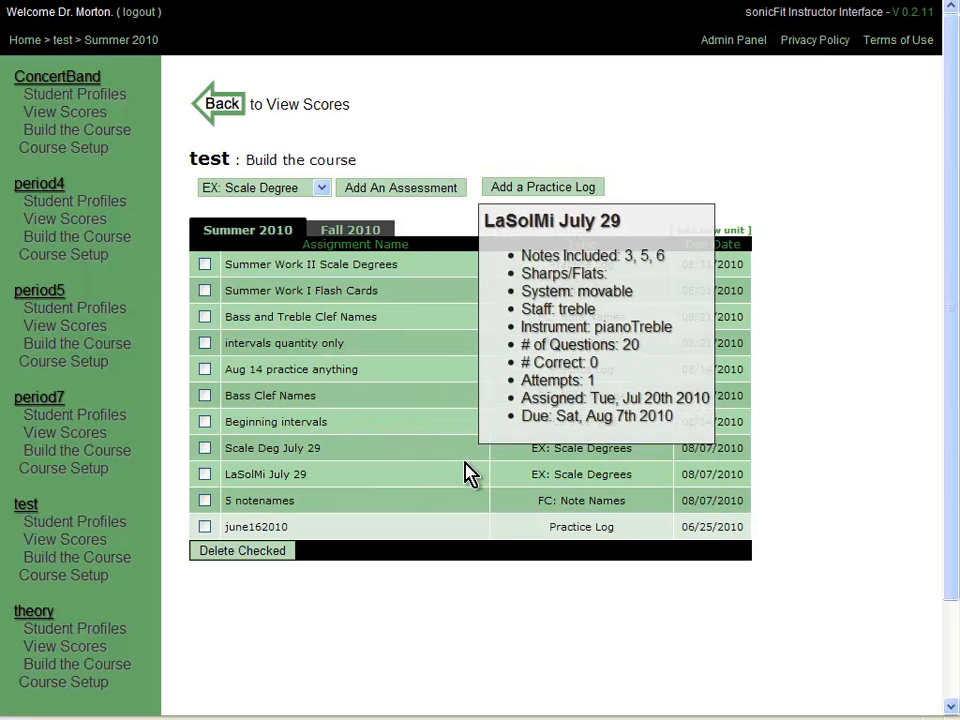
mouse_move(470, 465)
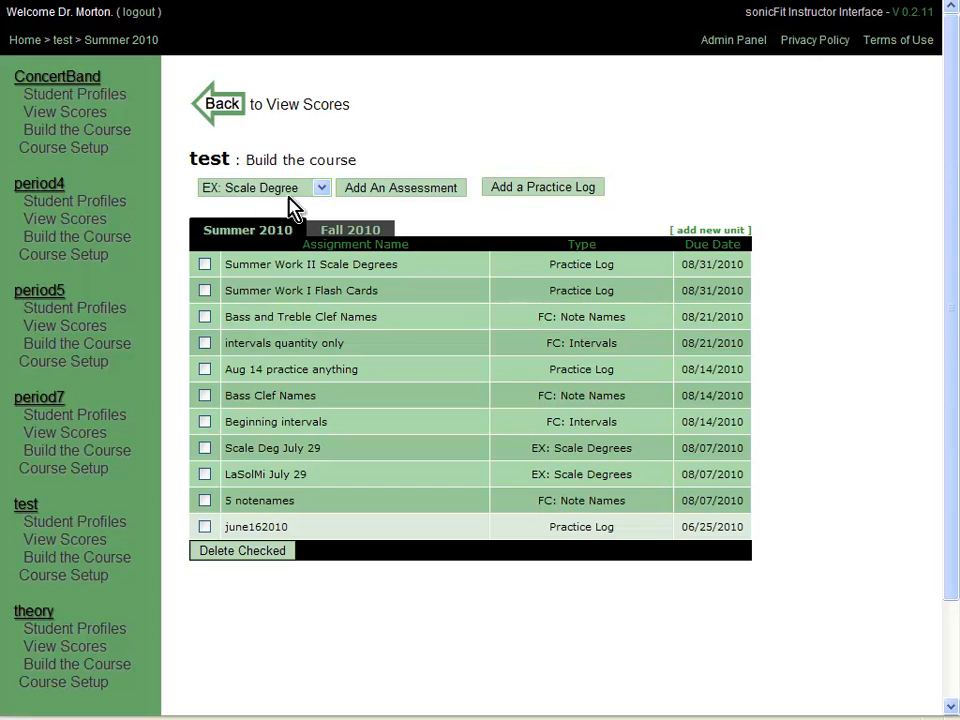
Add the 'Scale Degree Aug 14' practice log: 20 minutes, assigned August 2, due August 14.
left_click(560, 192)
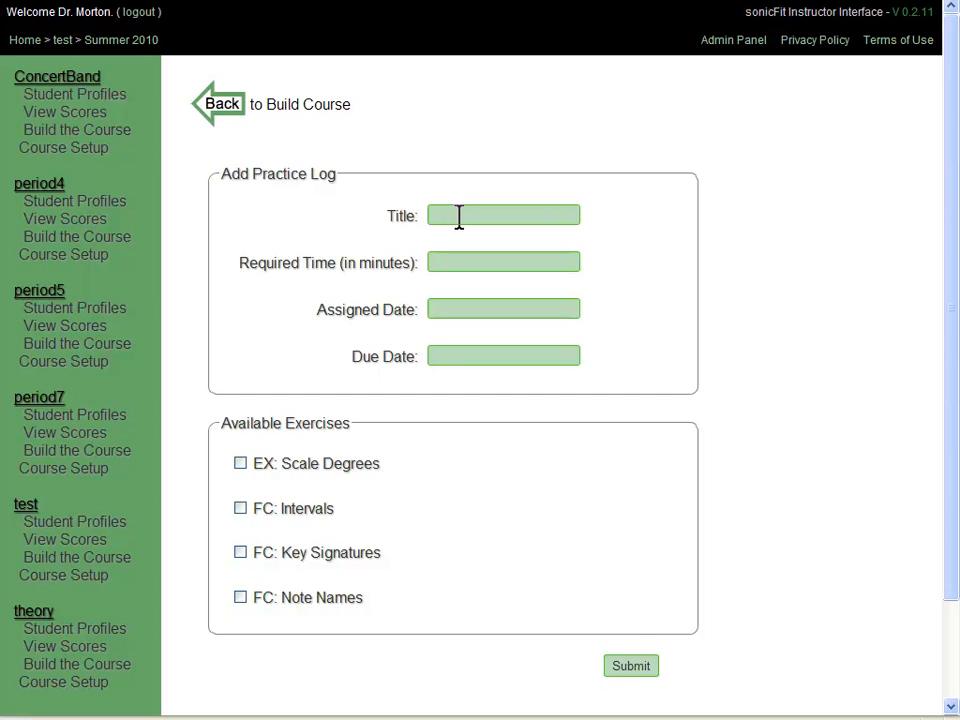
type("Scale Degree p")
key("BackSpace")
type("Aug 14")
left_click(496, 258)
type("20")
left_click(487, 307)
left_click(470, 392)
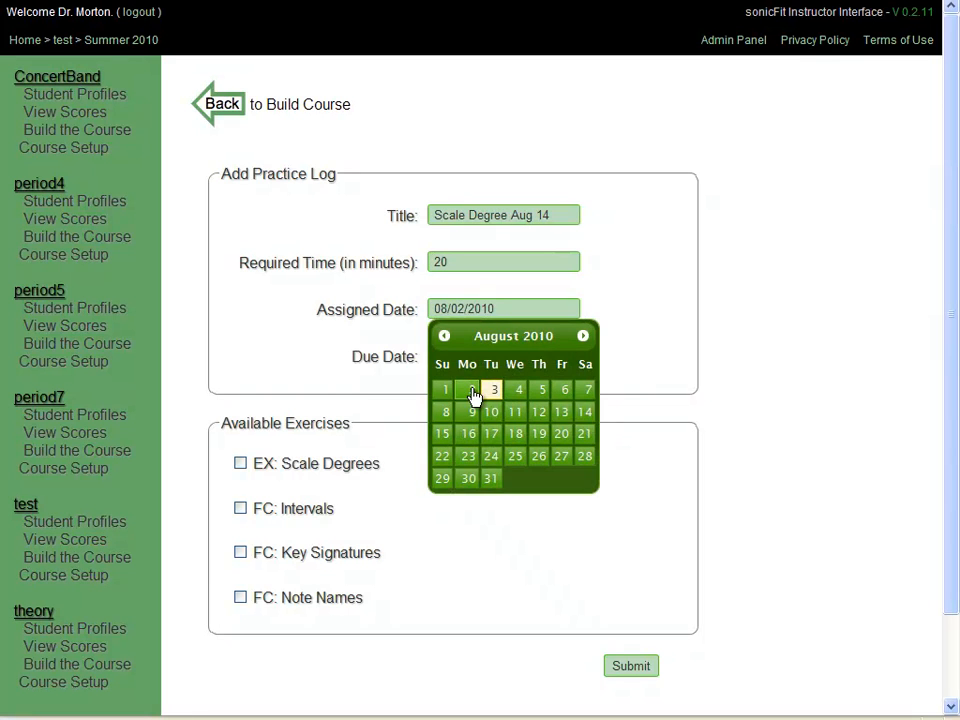
left_click(494, 349)
left_click(588, 457)
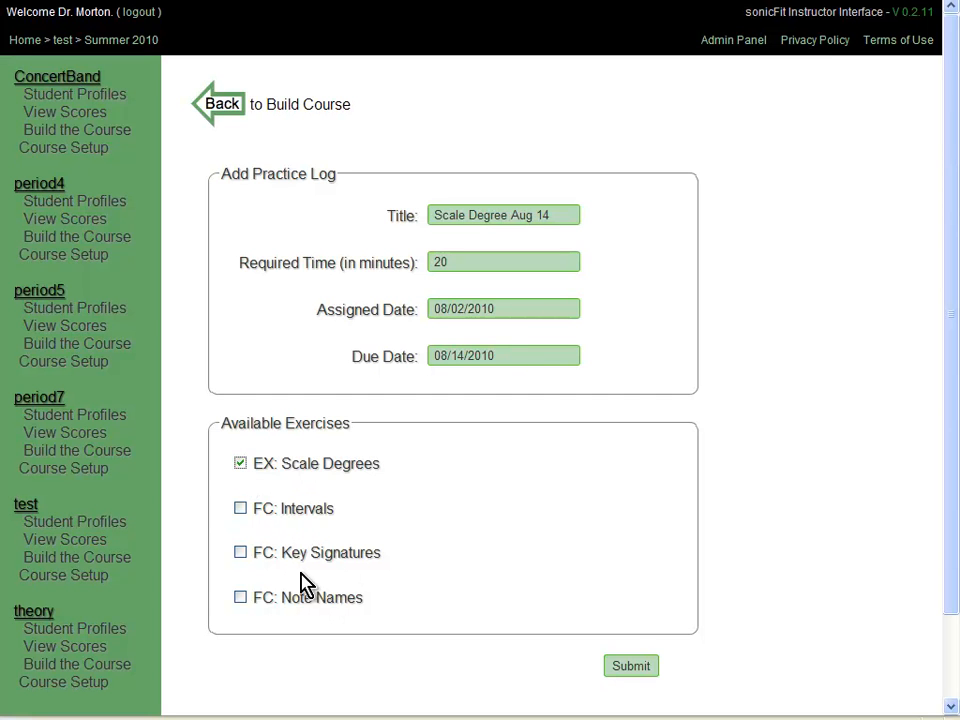
left_click(631, 668)
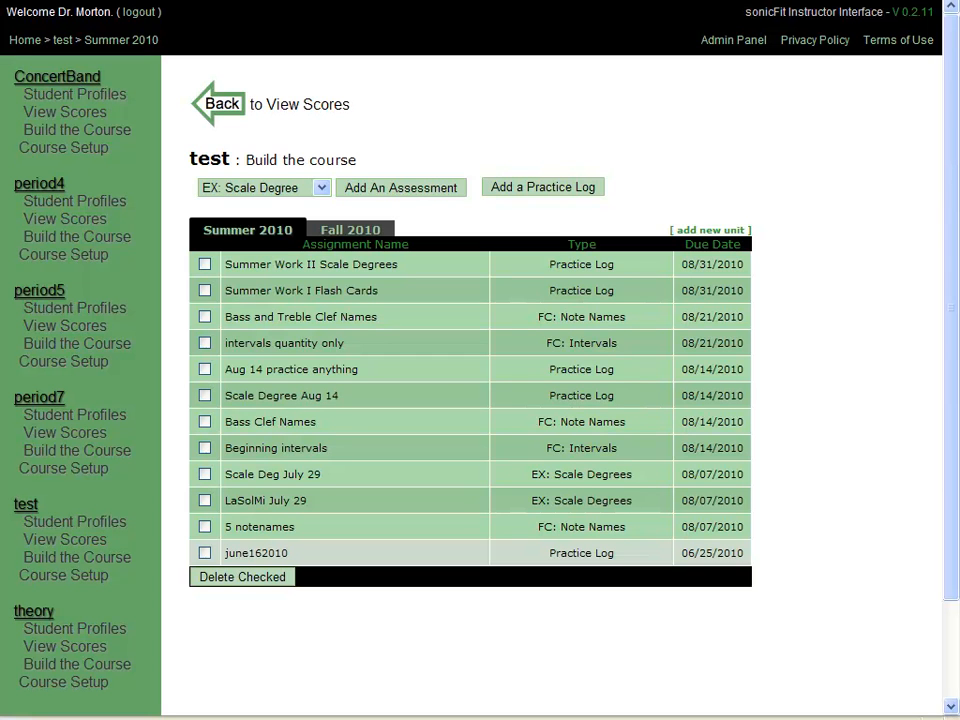
Shrink and move the browser window aside to bring the sonicFit home page forward.
left_click_drag(958, 718, 846, 608)
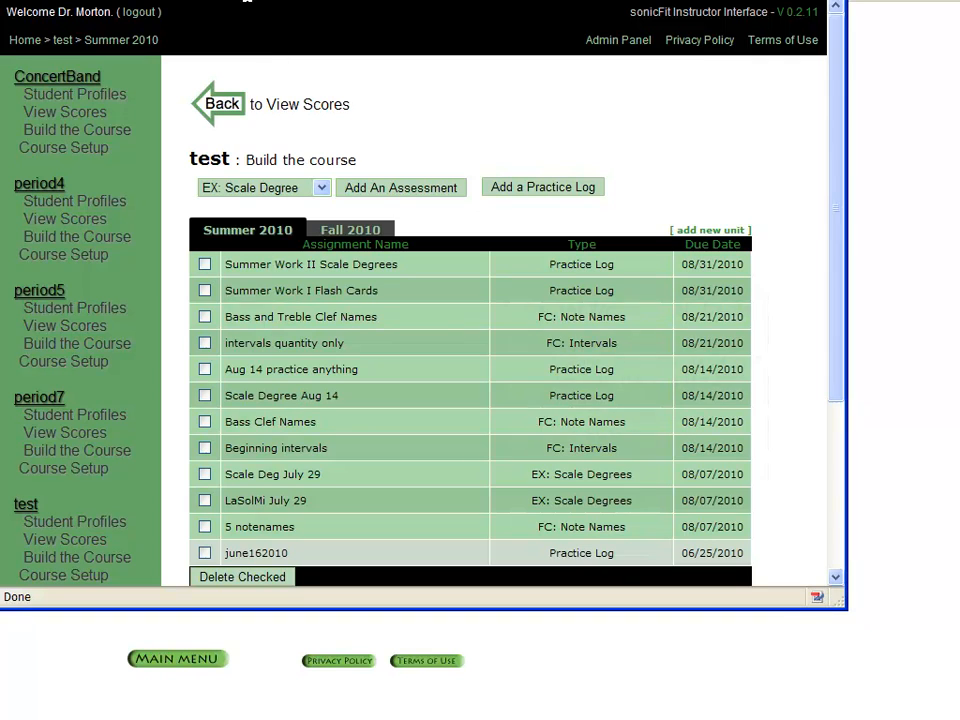
left_click_drag(130, 0, 219, 1)
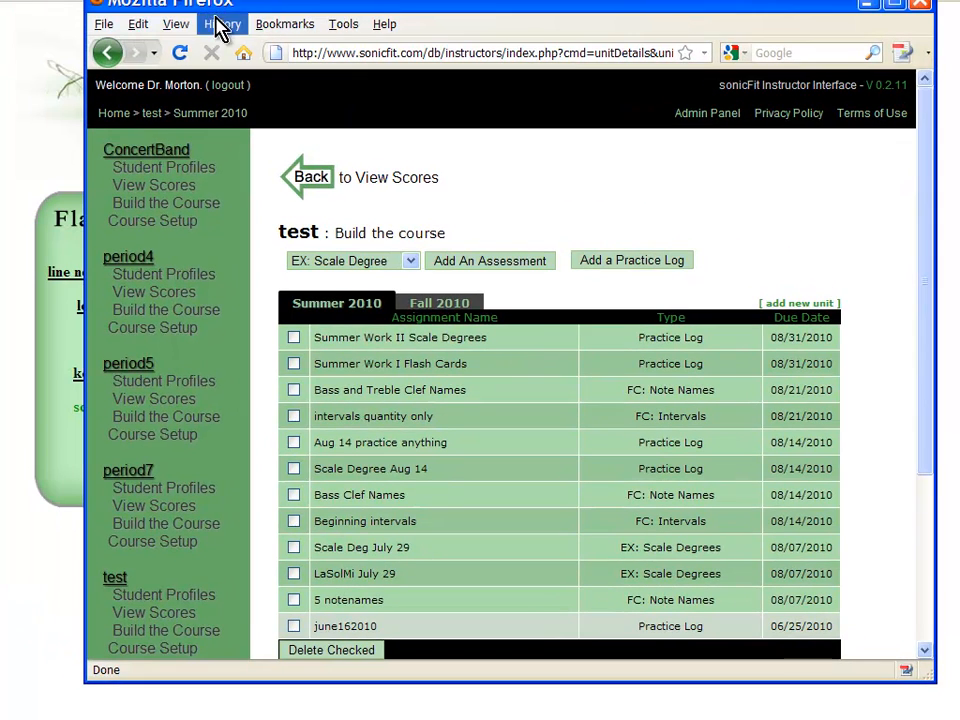
left_click_drag(290, 5, 422, 30)
left_click(41, 98)
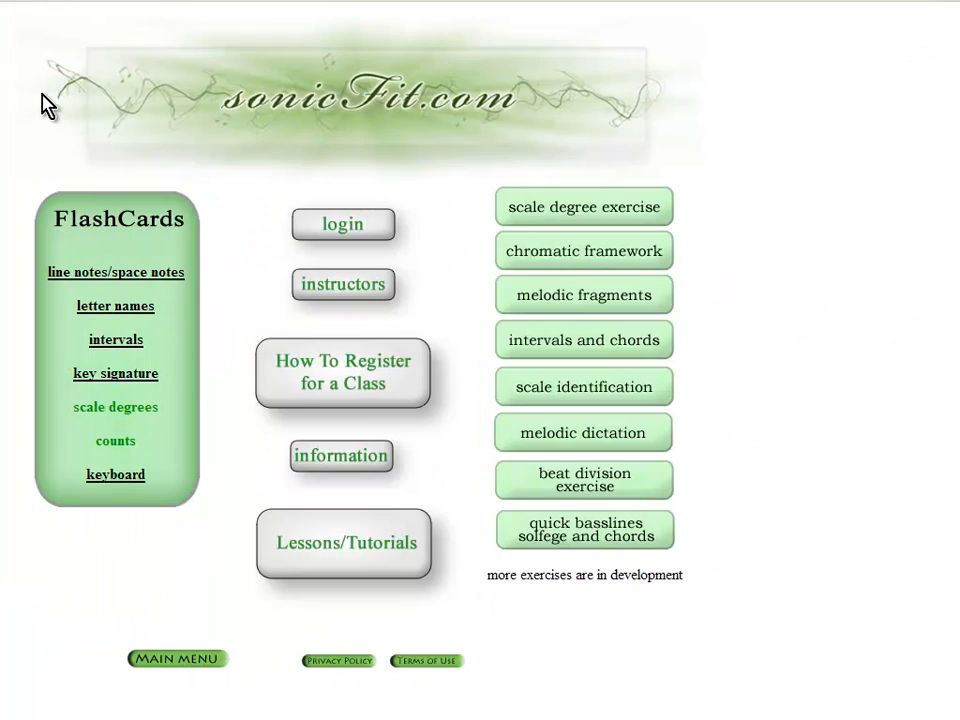
Log in to the student interface with the test student's e-mail and password.
left_click(330, 226)
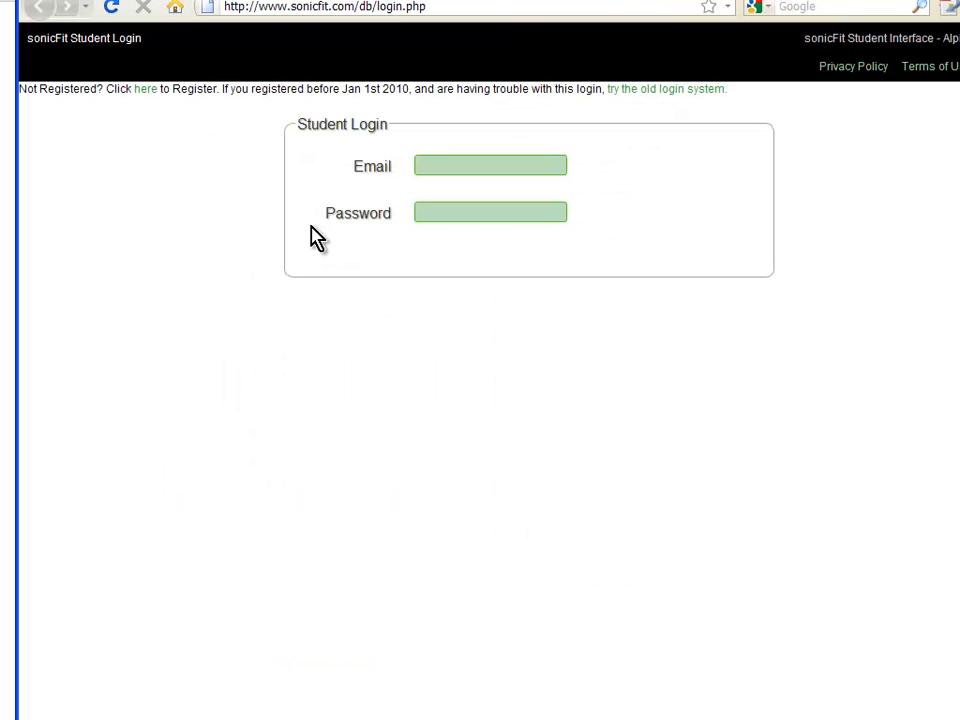
left_click(449, 166)
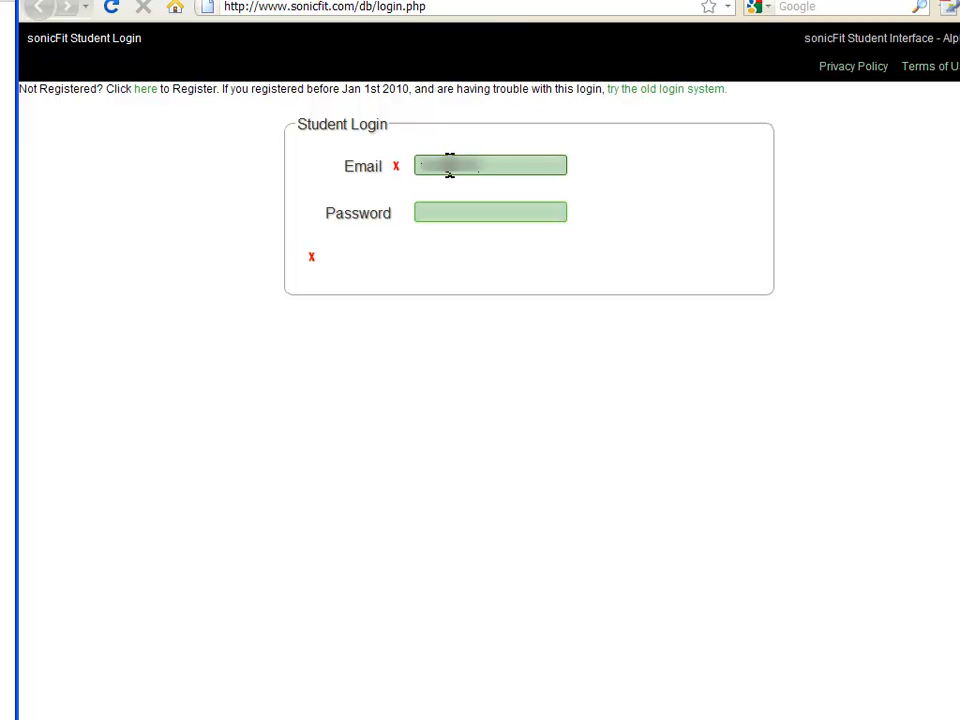
key("Tab")
type("***")
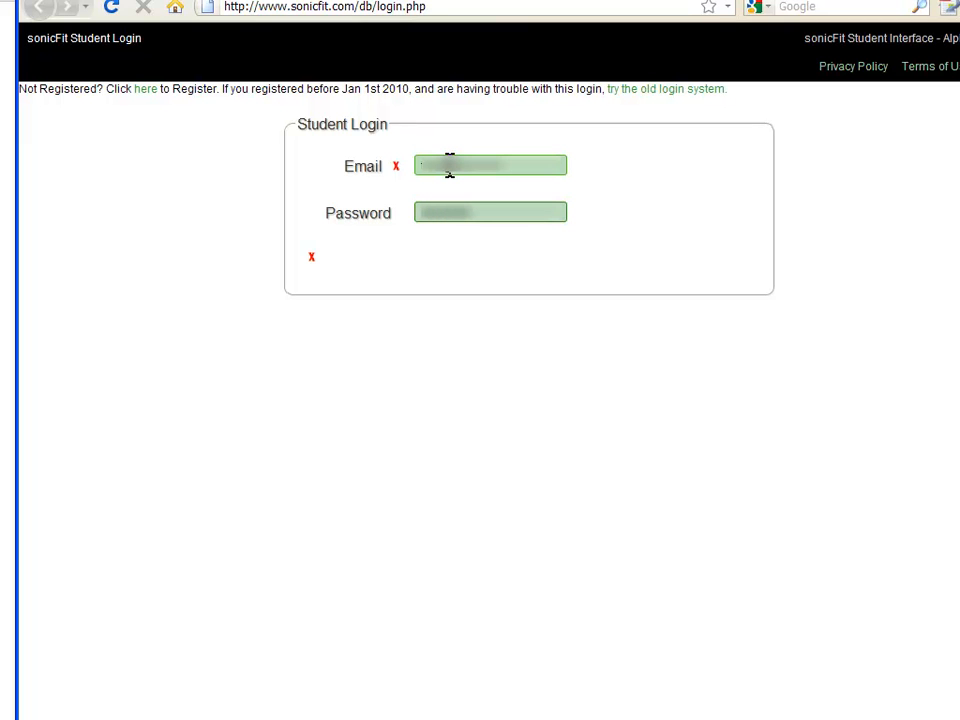
left_click(720, 259)
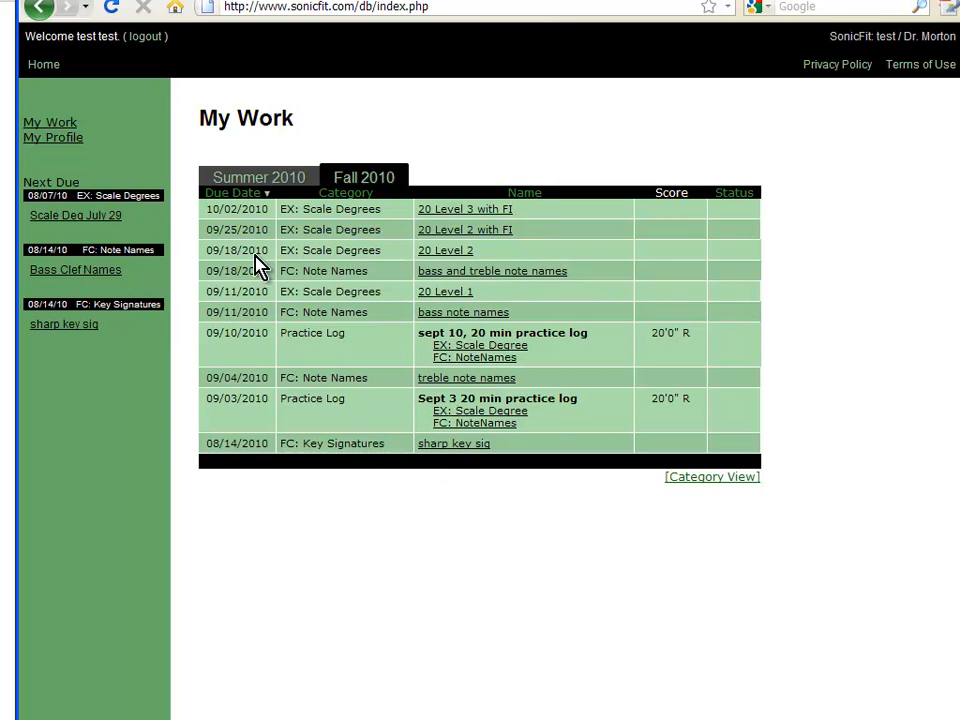
Show the Summer 2010 work list and its Scale Degree Aug 14 practice log.
left_click(244, 187)
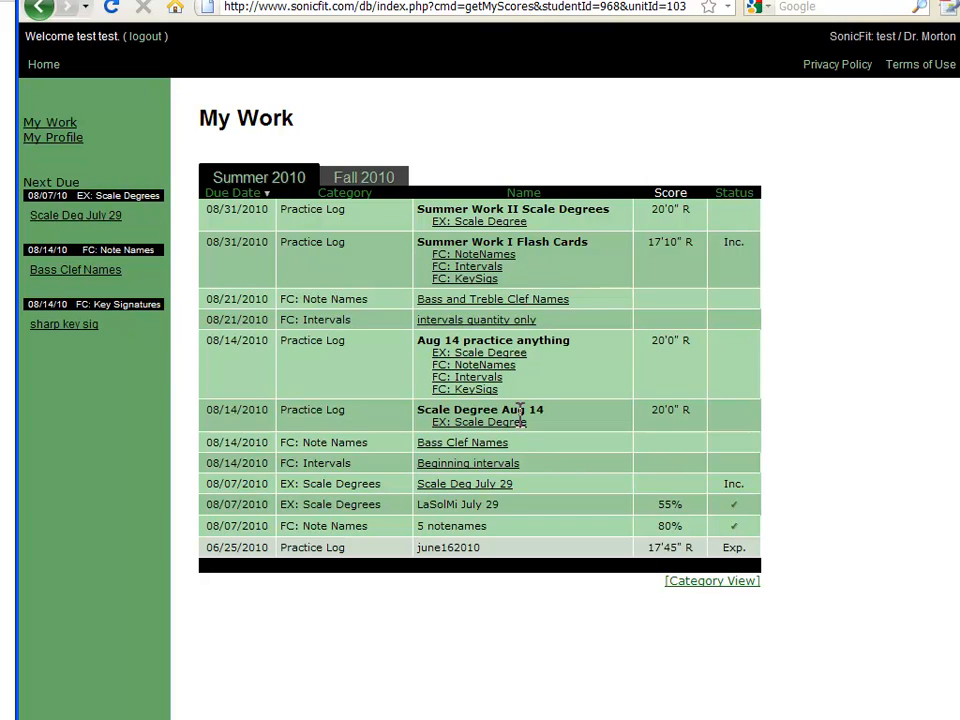
mouse_move(671, 414)
Start the Scale Degree exercise in key A, level 3, range up to DO, on clarinet.
left_click(478, 425)
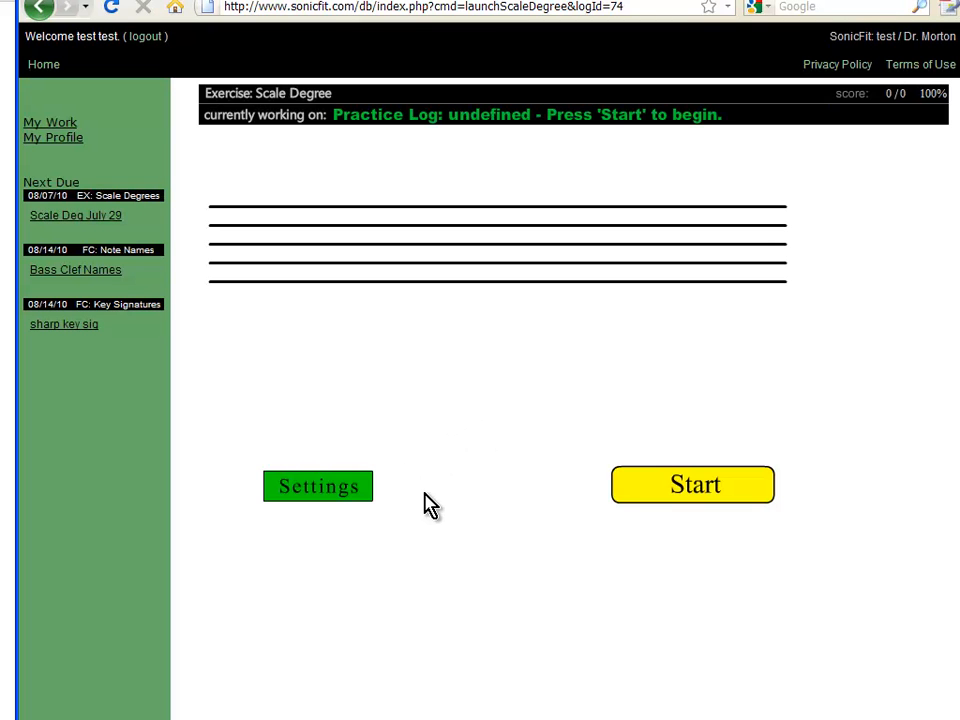
left_click(365, 487)
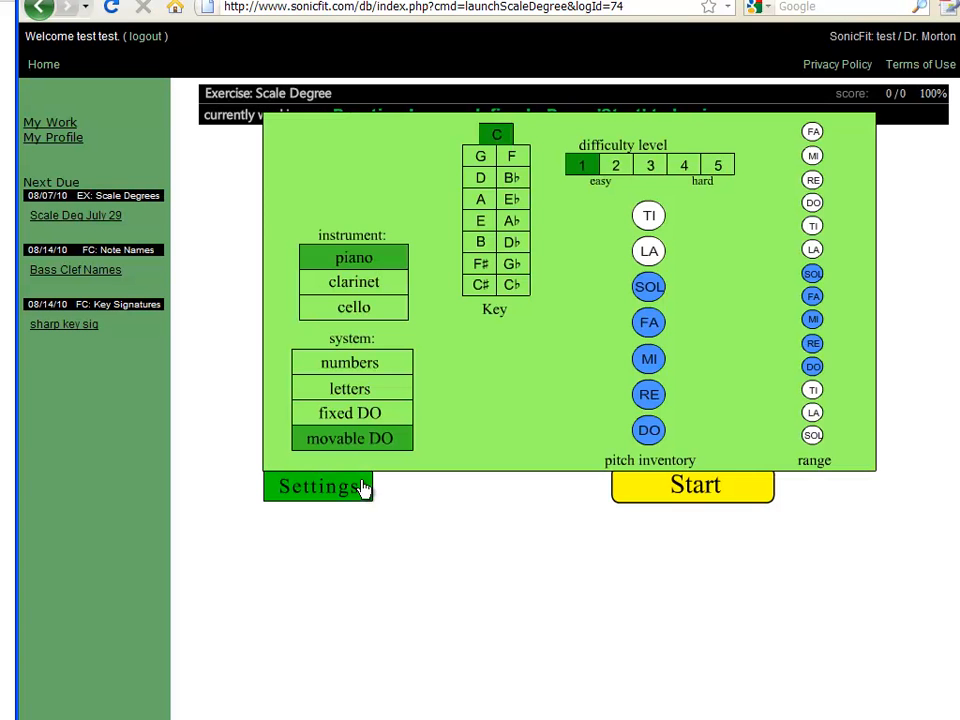
left_click(481, 205)
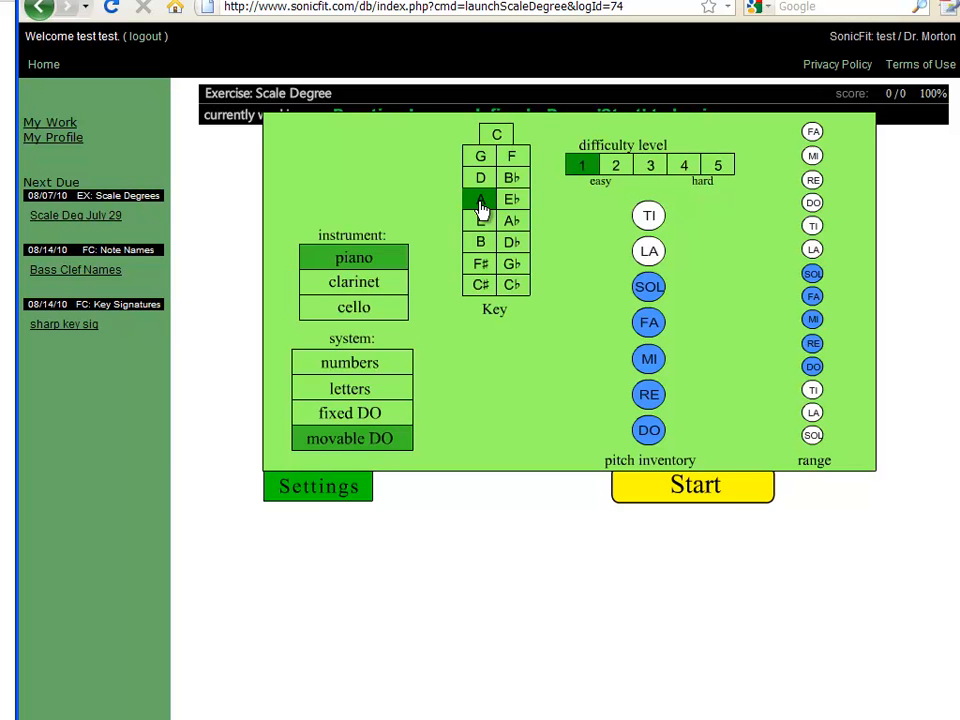
left_click(650, 166)
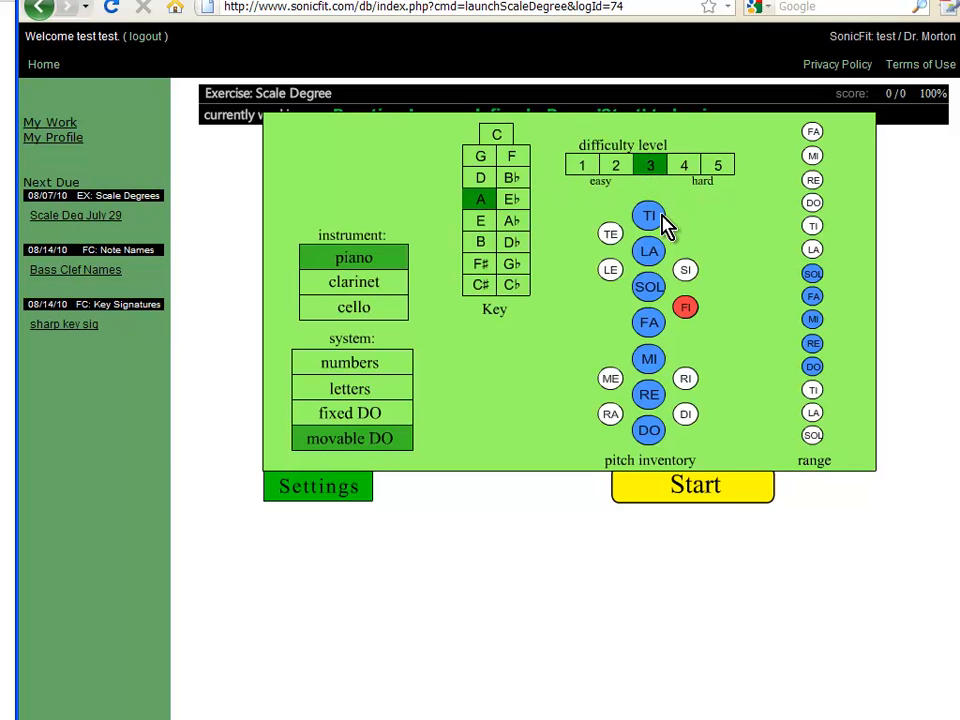
left_click(812, 204)
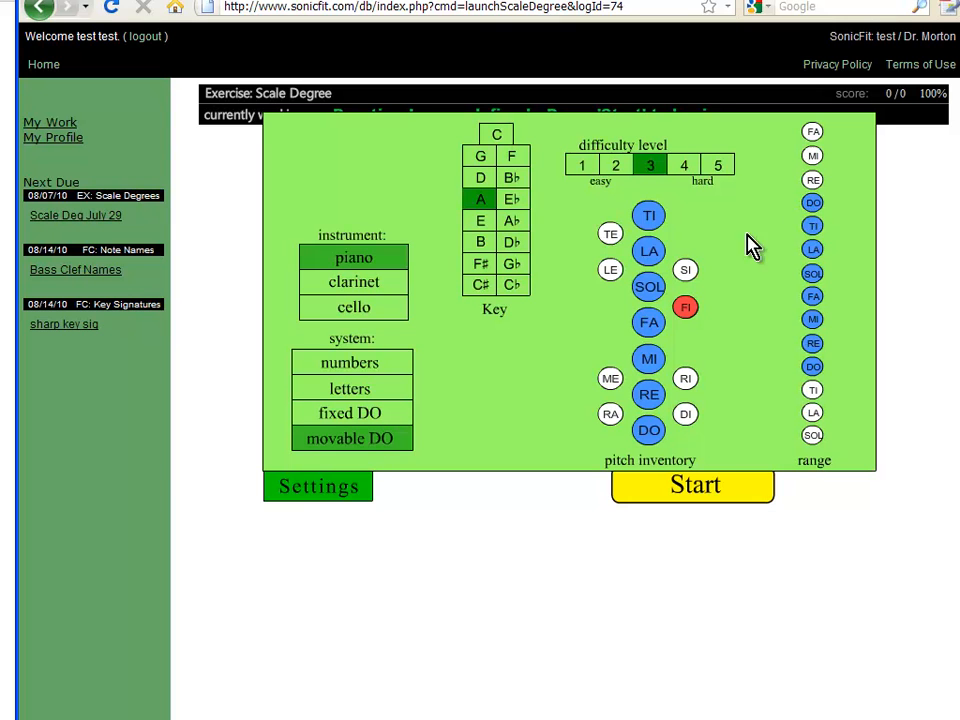
left_click(353, 285)
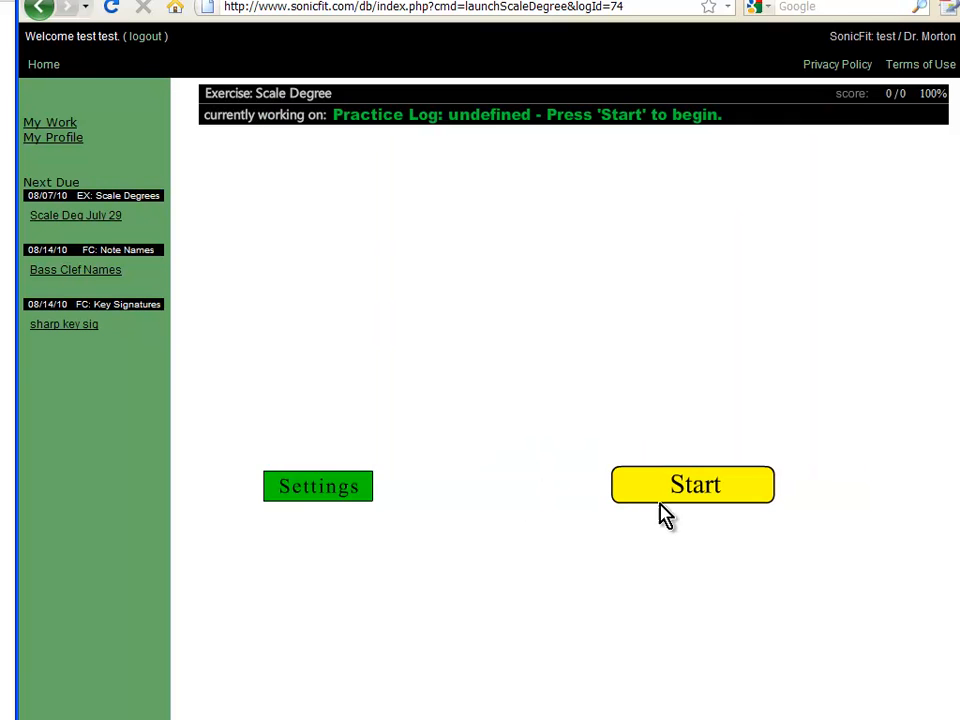
left_click(660, 497)
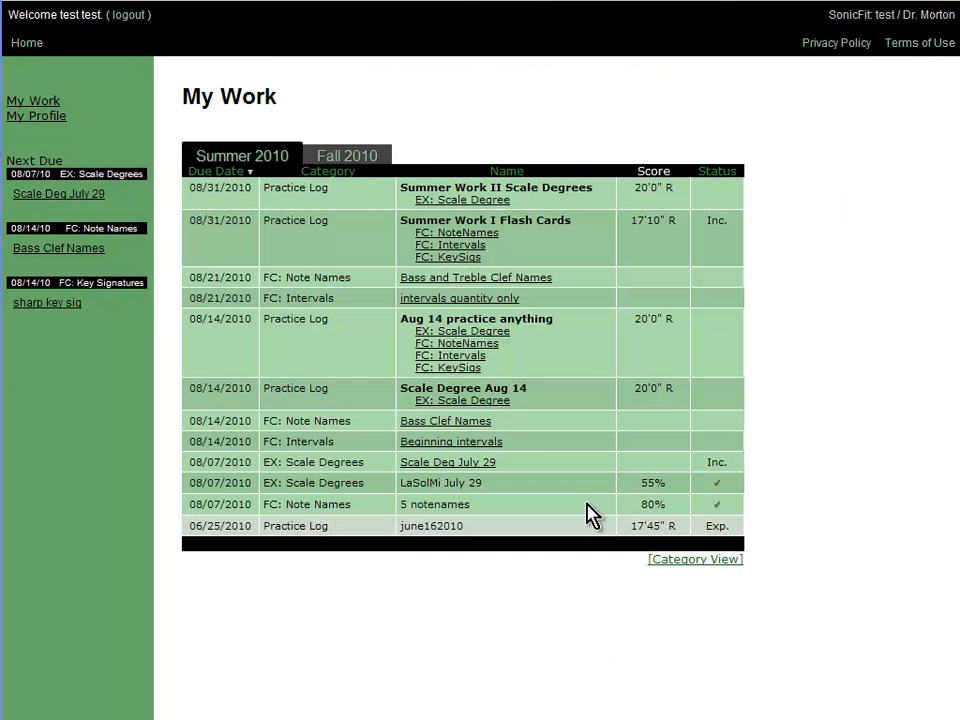
Open the Beginning intervals assessment from the My Work table.
left_click(466, 446)
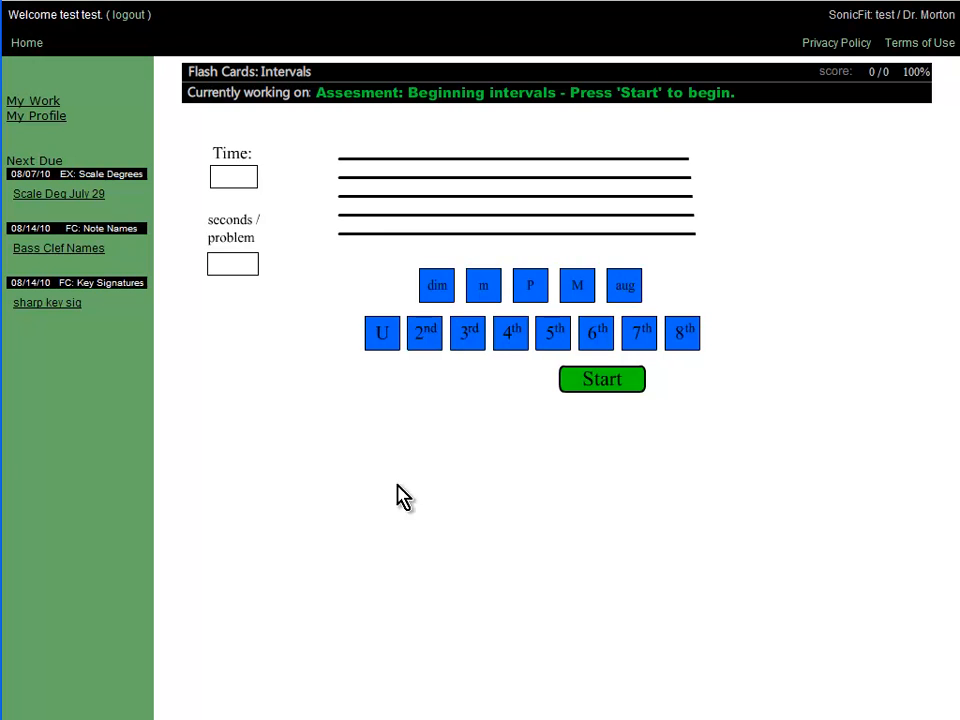
Start Beginning intervals and answer the first five: 4th, unison, 7th, 5th, 3rd.
left_click(600, 385)
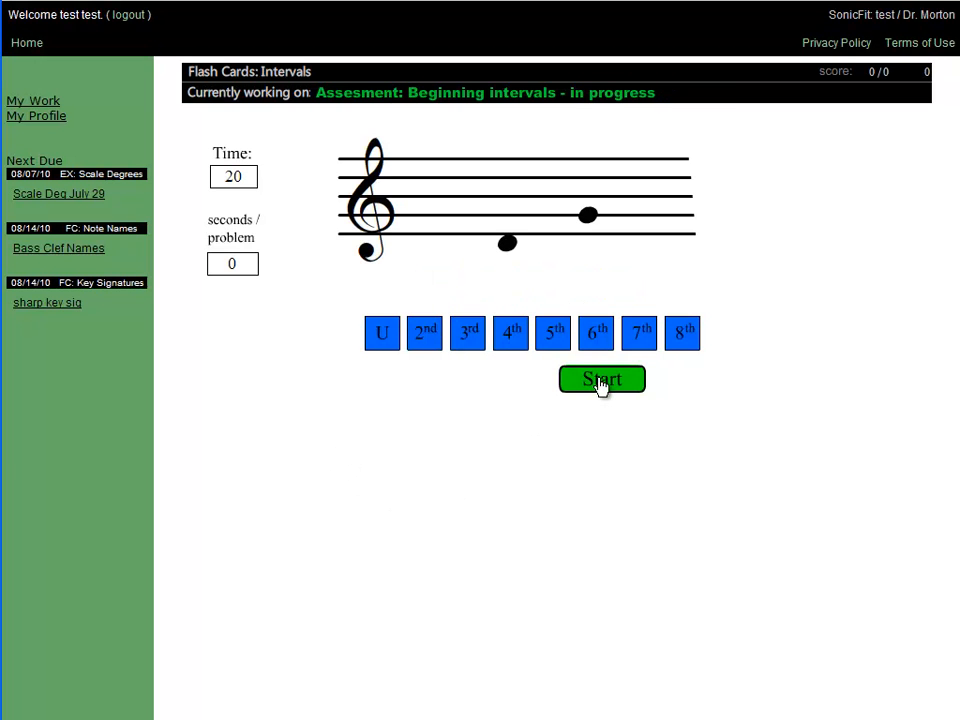
left_click(513, 340)
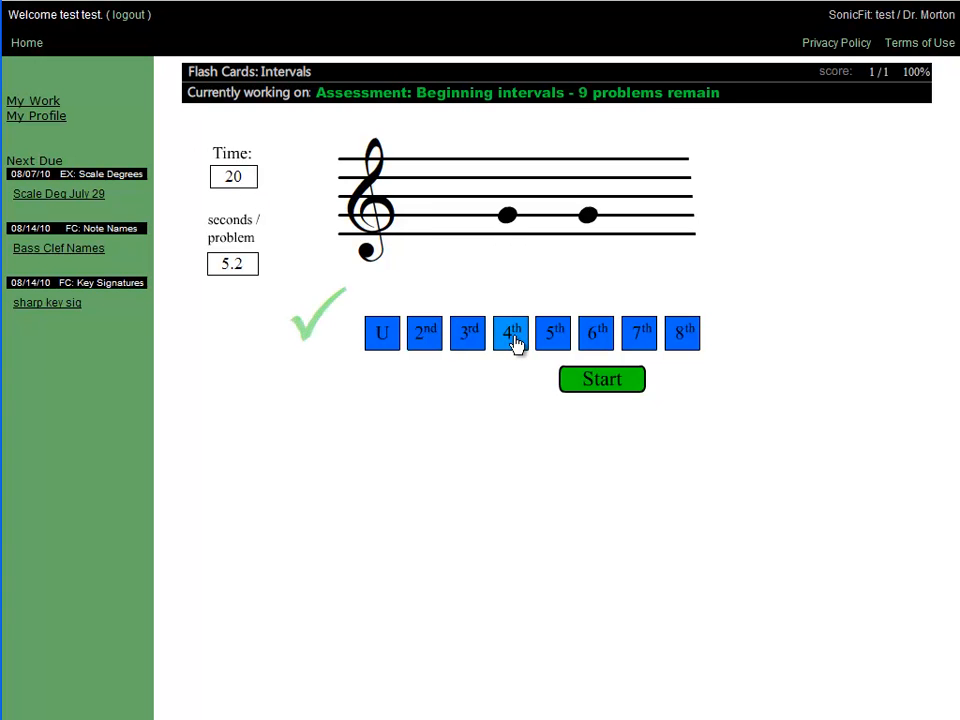
left_click(382, 337)
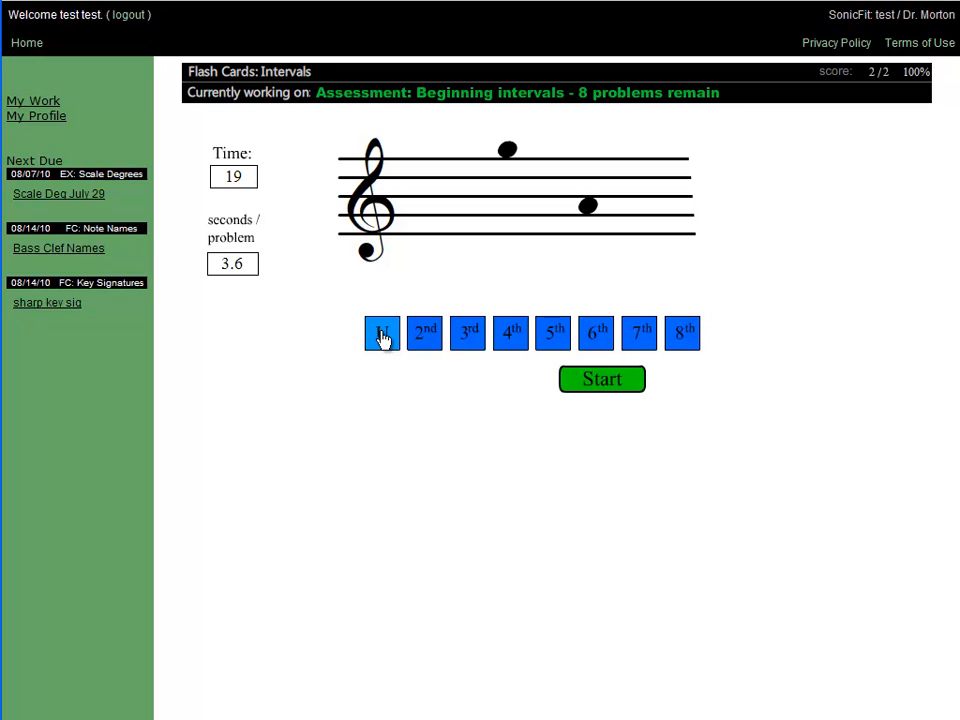
left_click(647, 342)
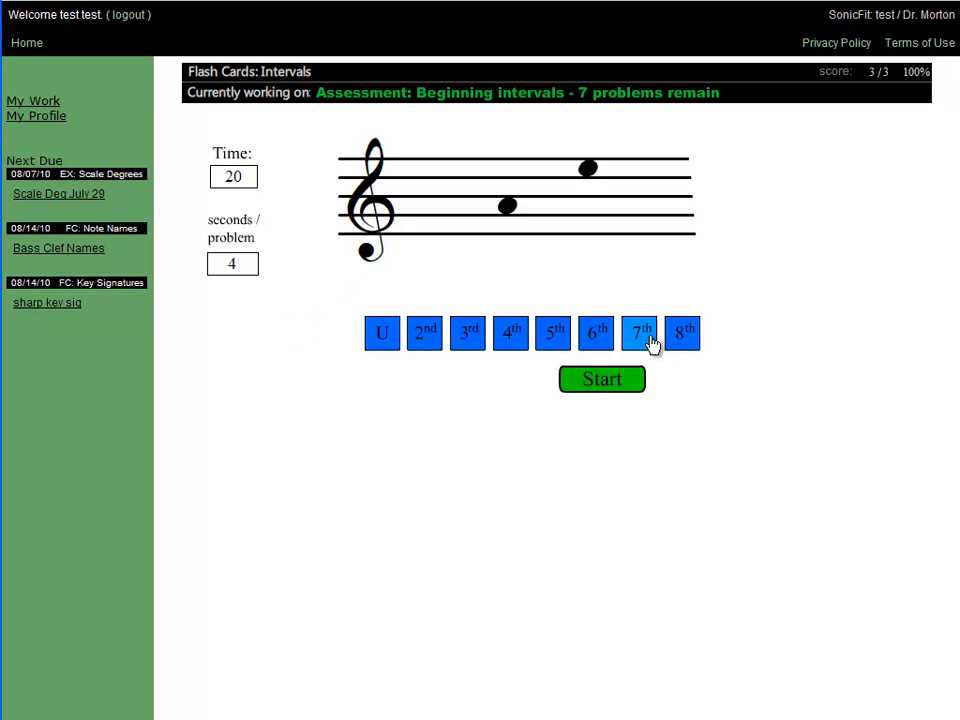
left_click(565, 344)
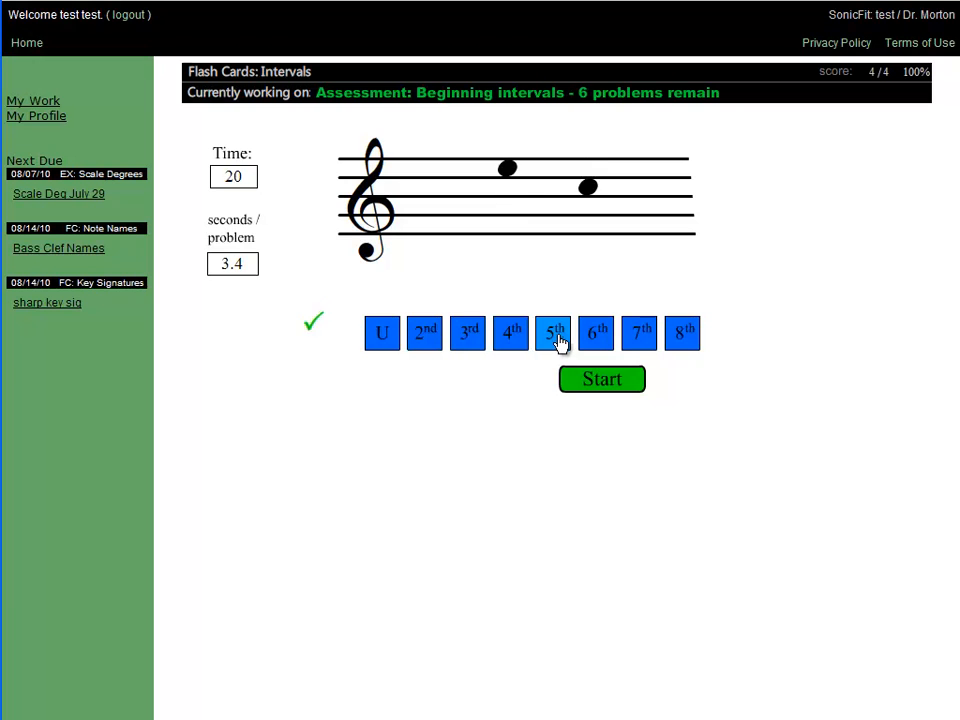
left_click(479, 344)
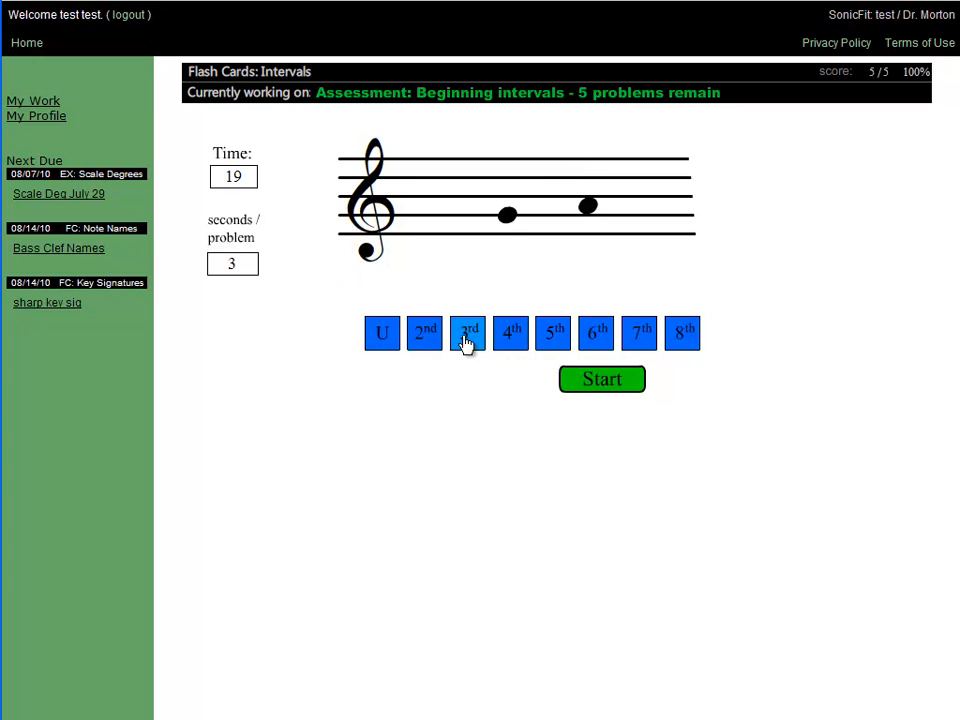
Answer the last five intervals (2nd, 4th, 6th, 7th, 2nd) and return to My Work.
left_click(436, 339)
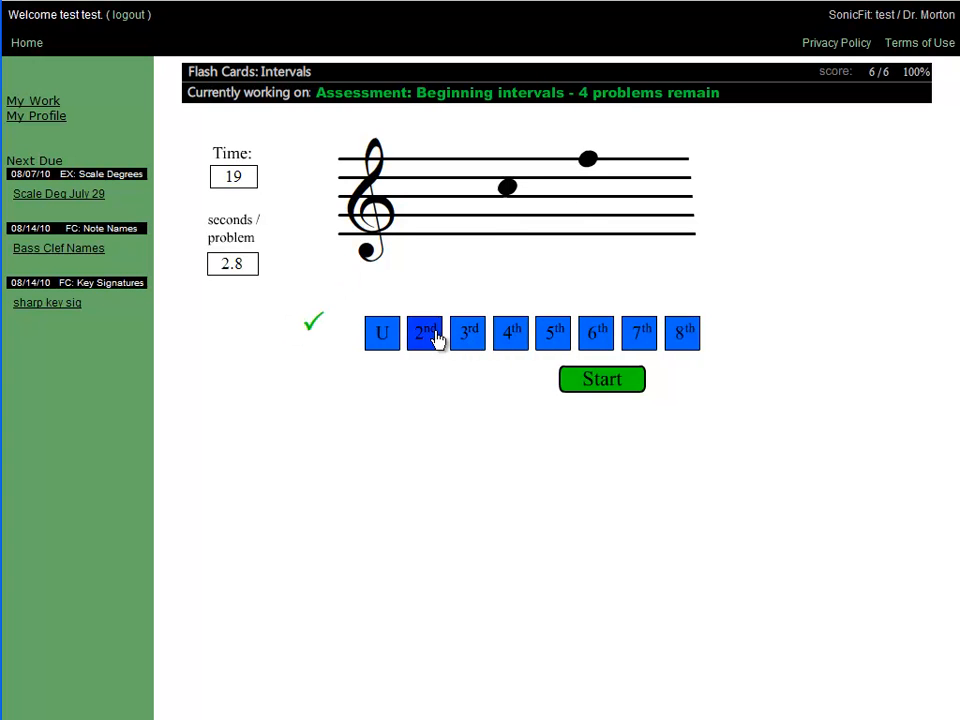
left_click(513, 338)
left_click(583, 340)
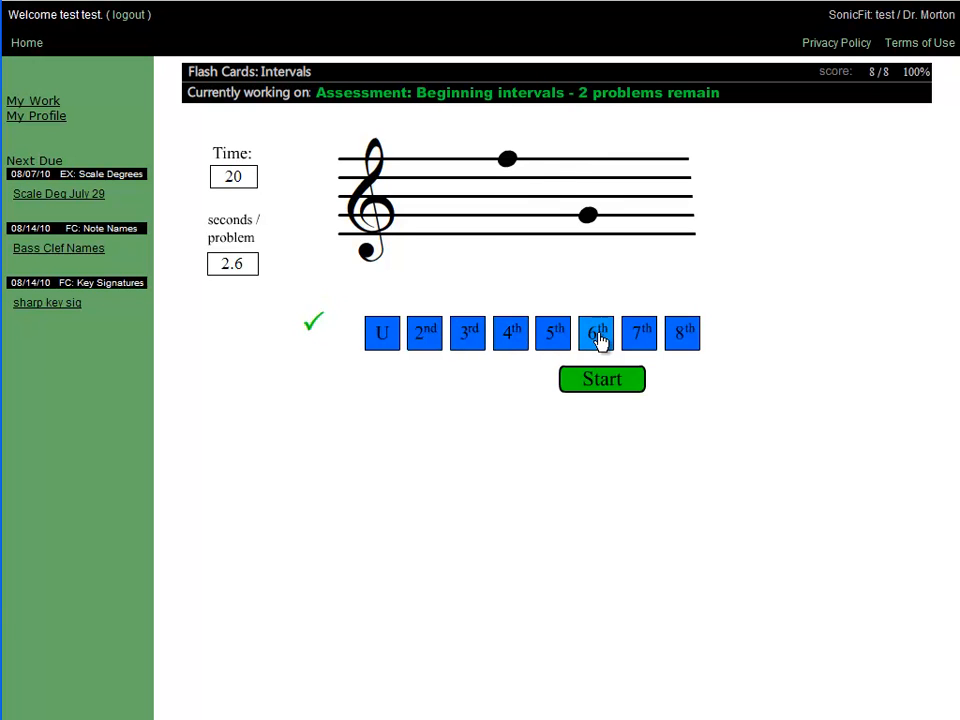
left_click(637, 339)
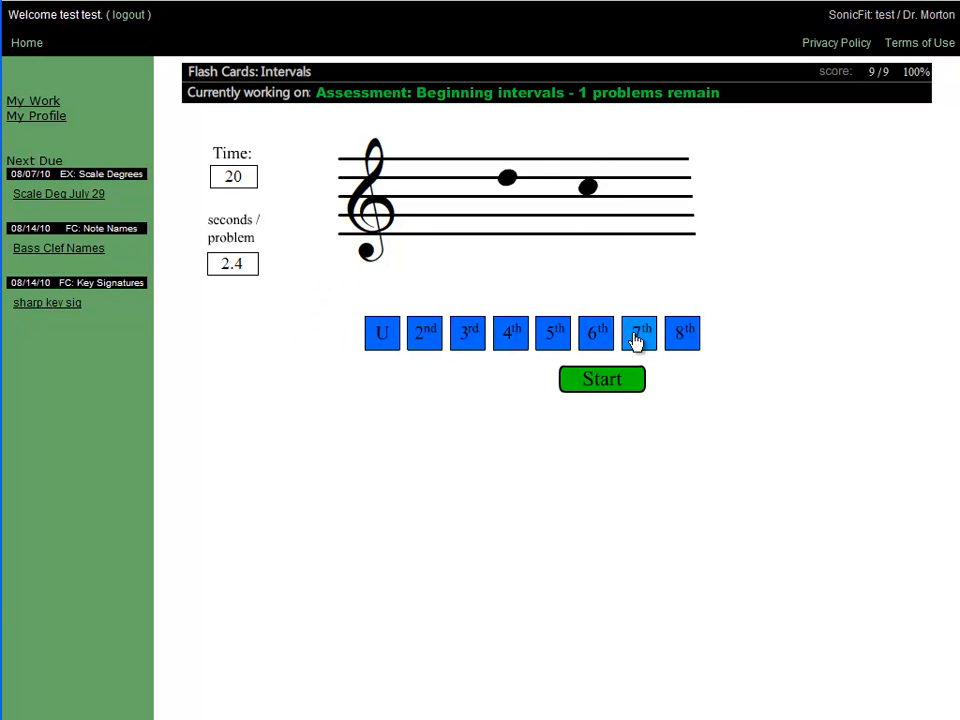
left_click(433, 338)
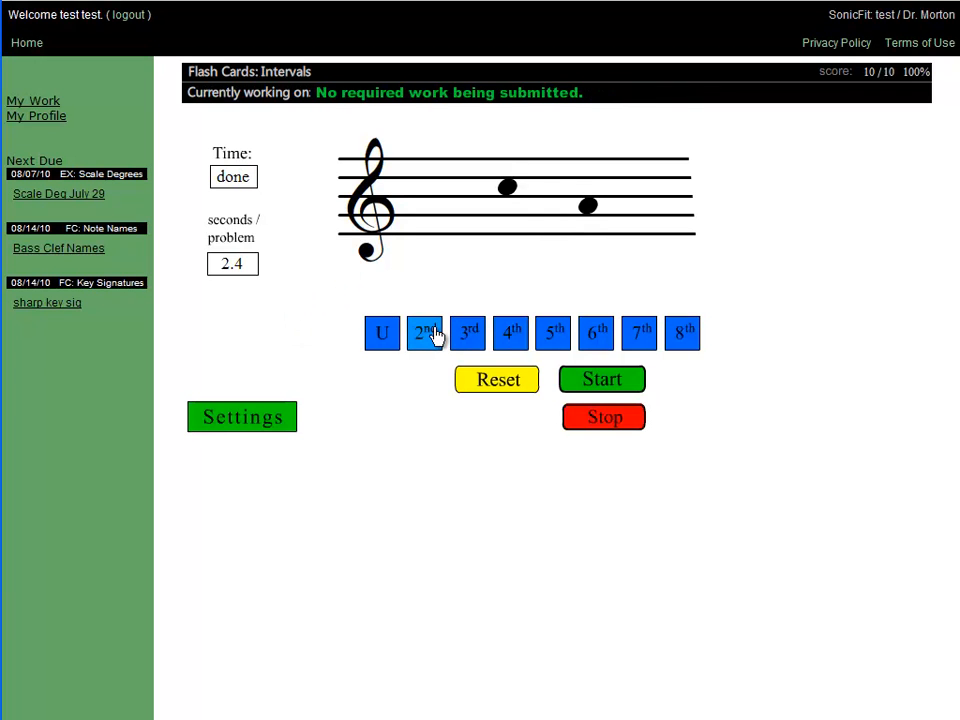
left_click(36, 103)
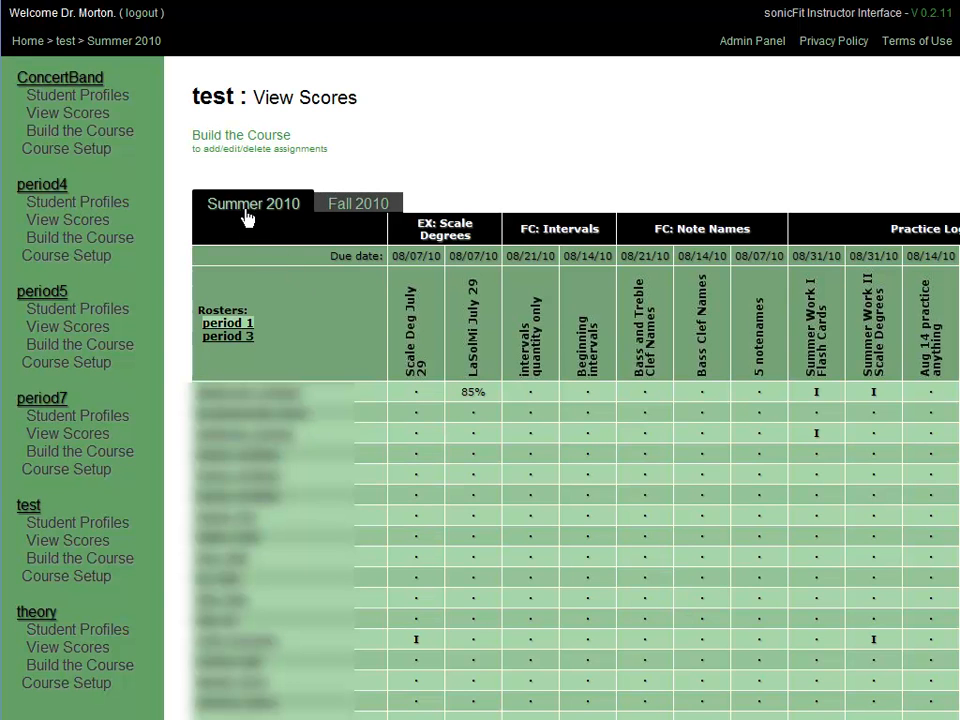
Inspect the Scale Degree Aug 14 practice-log column (20 minutes, due Aug 14) in the grid.
scroll(480, 500, "right", 3)
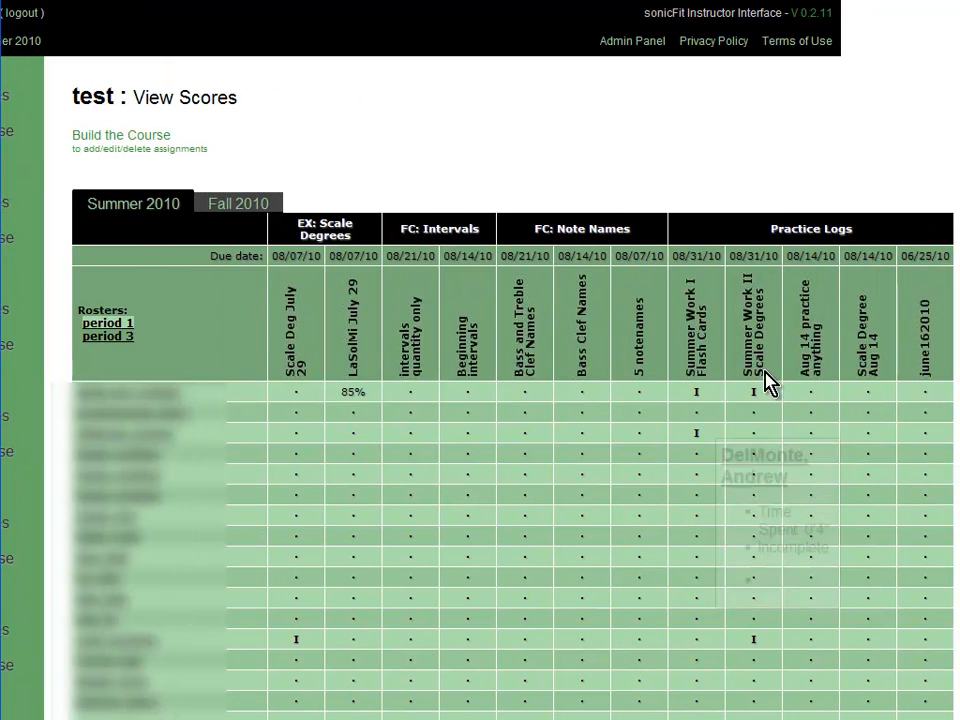
mouse_move(868, 347)
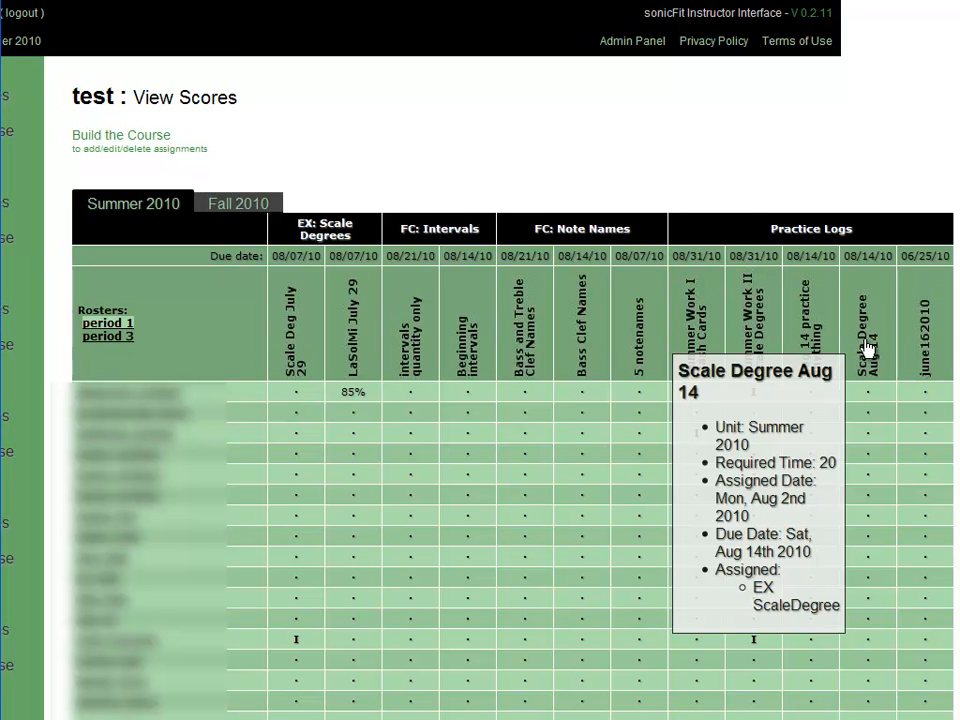
scroll(866, 350, "down", 5)
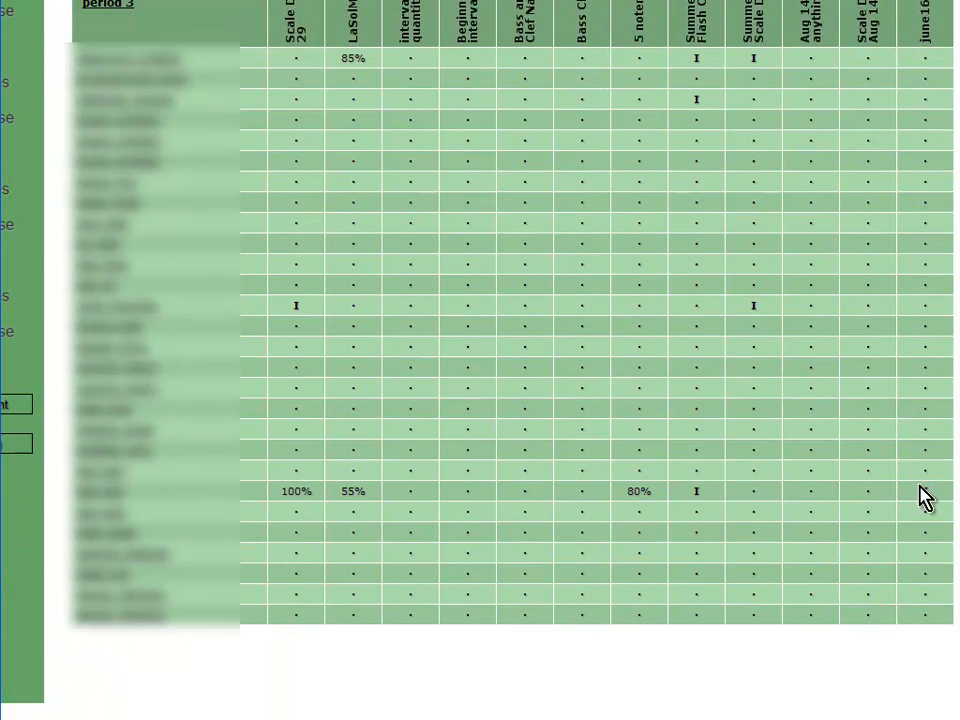
mouse_move(927, 490)
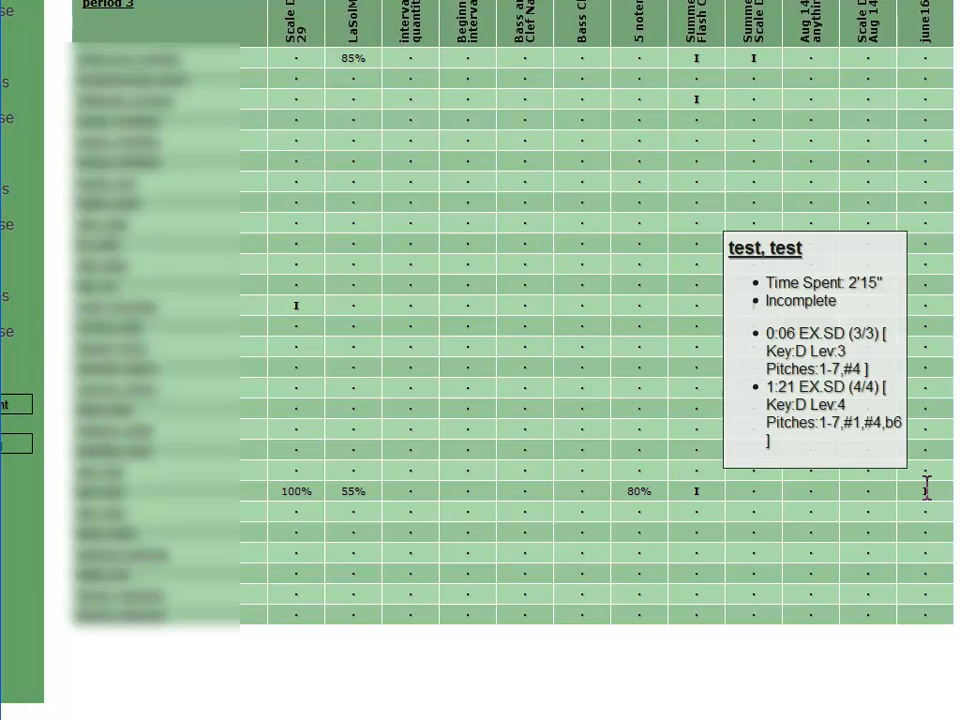